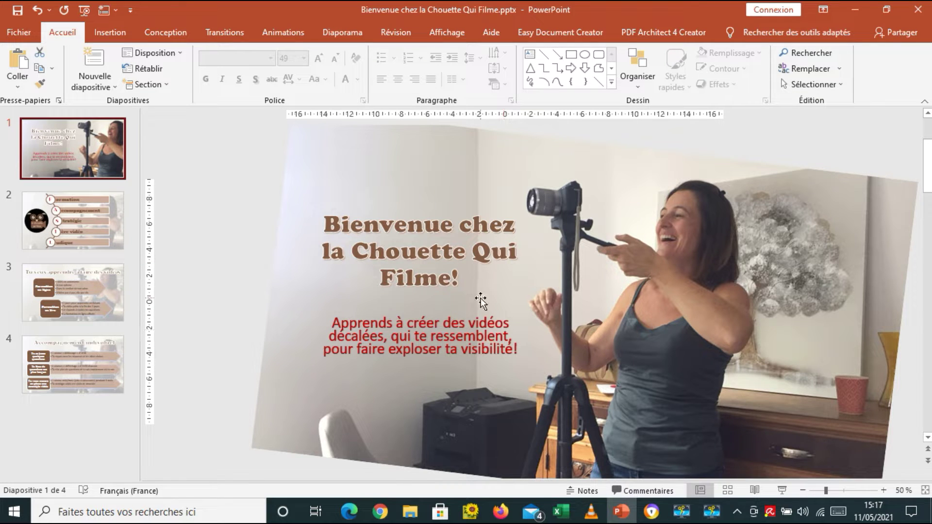
# On slide 2, give the Formation-to-Ludique list graphic a Barres aléatoires entrance.
pyautogui.click(61, 226)
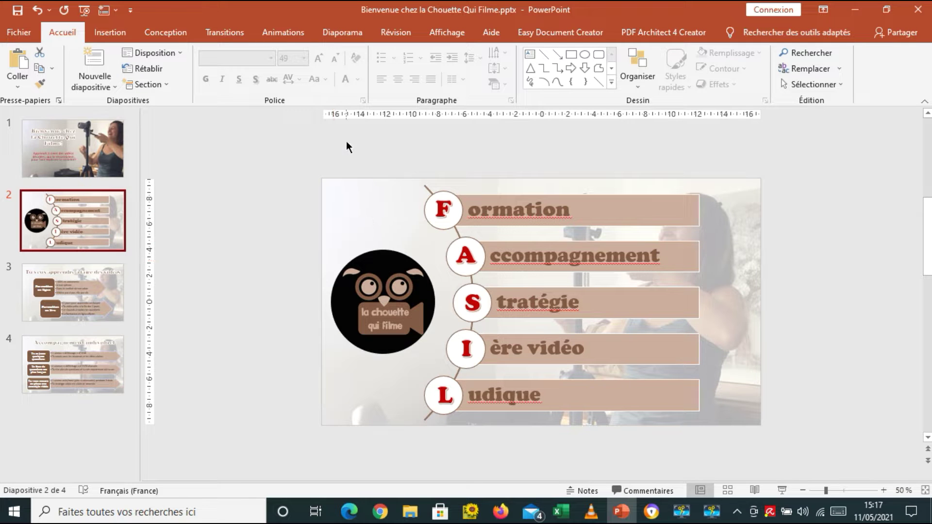
pyautogui.click(270, 33)
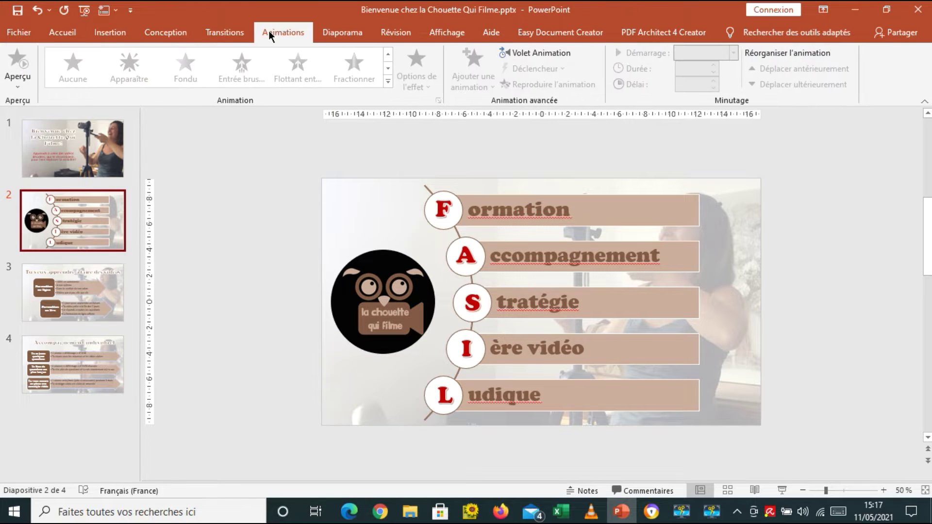
pyautogui.click(456, 214)
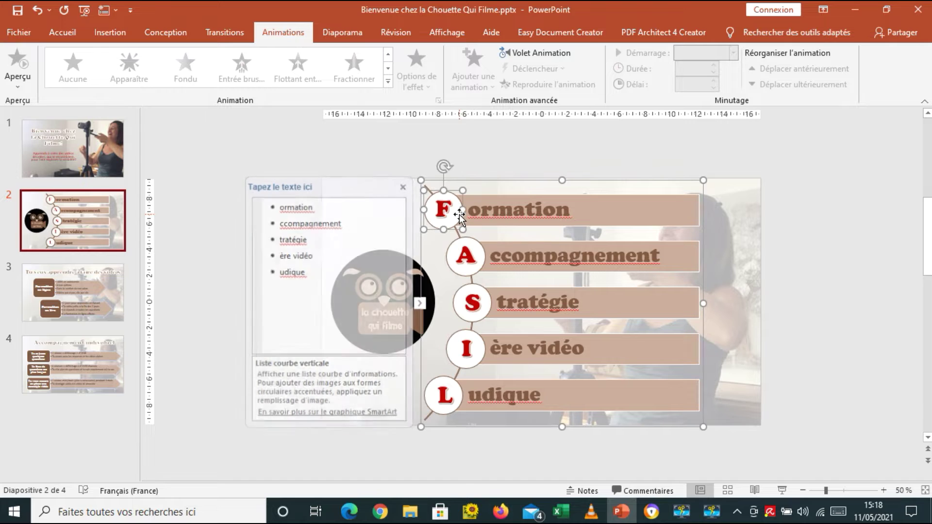
pyautogui.click(499, 188)
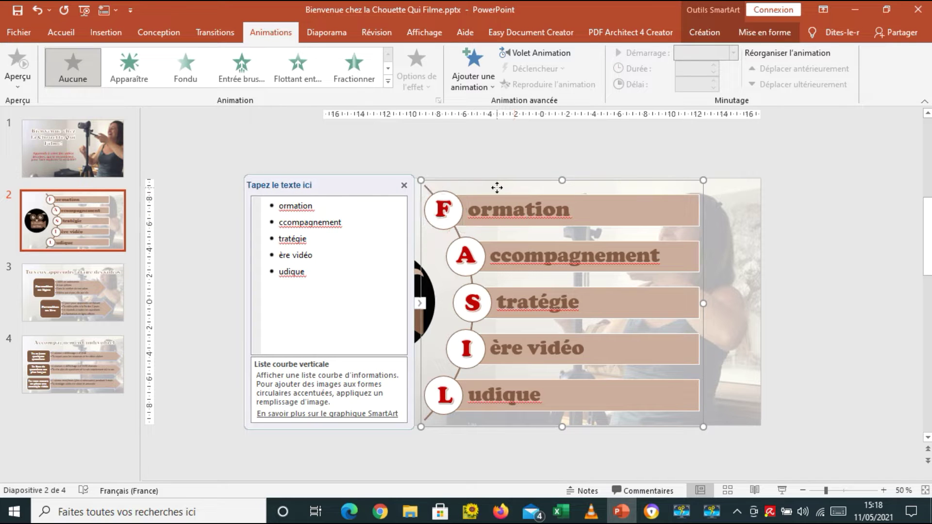
pyautogui.click(387, 83)
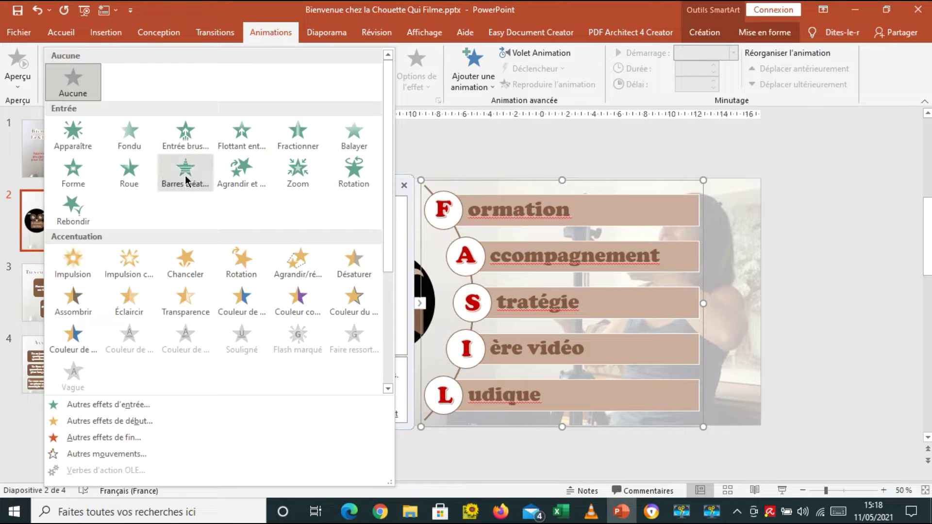
pyautogui.click(185, 173)
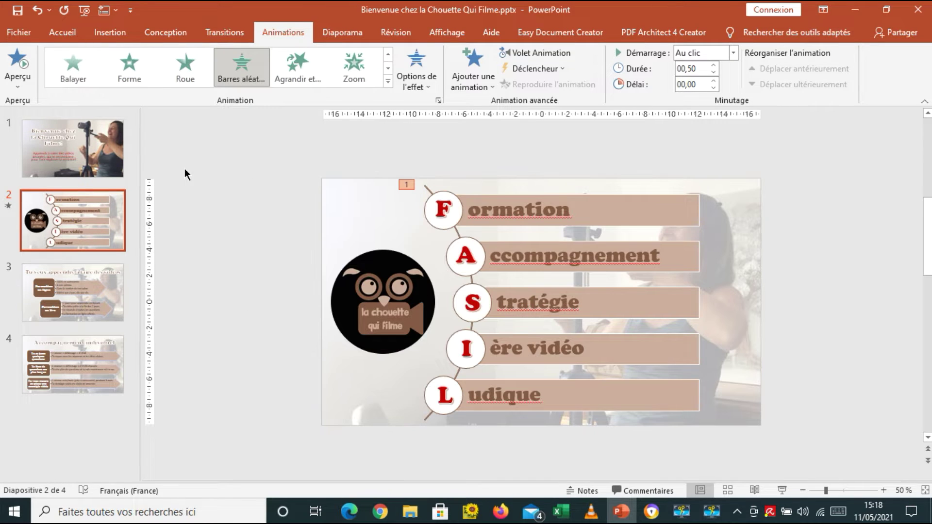
# Give the owl logo an Apparaître entrance ordered before the list, then show slide 3.
pyautogui.click(364, 257)
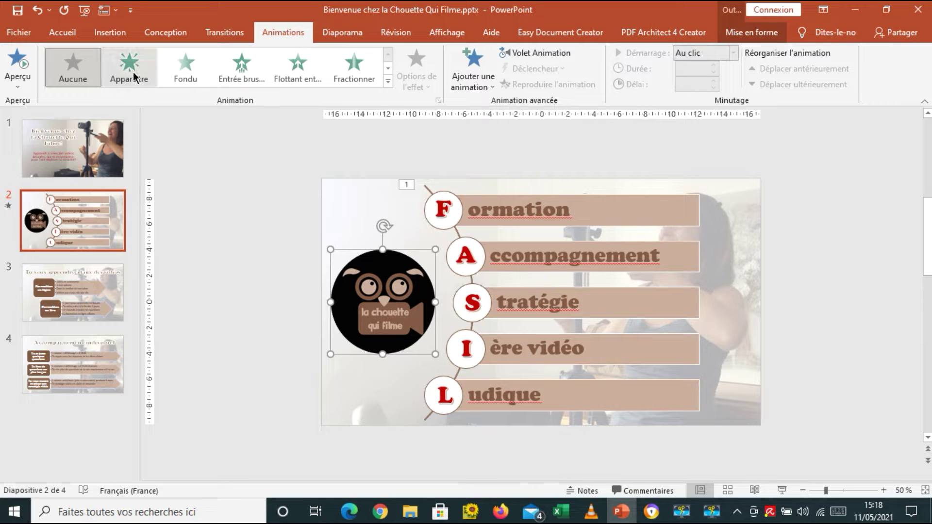
pyautogui.click(133, 71)
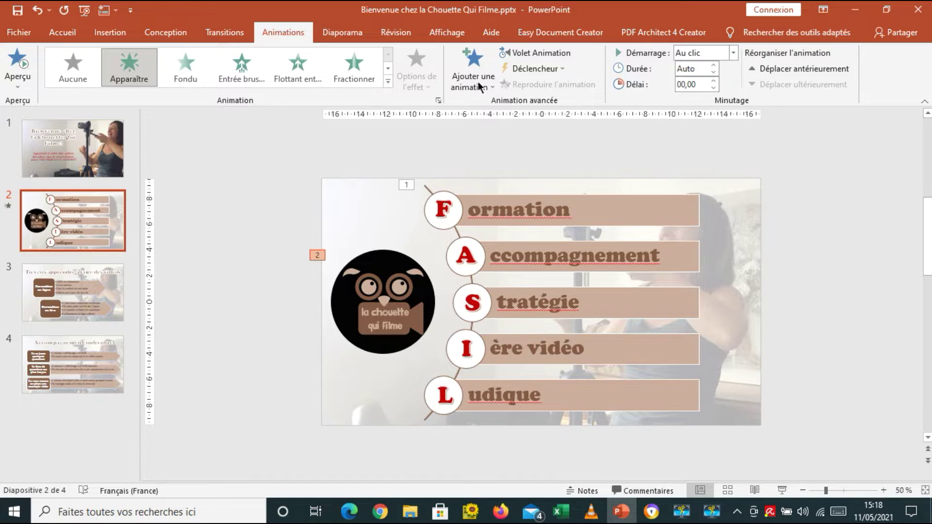
pyautogui.click(539, 52)
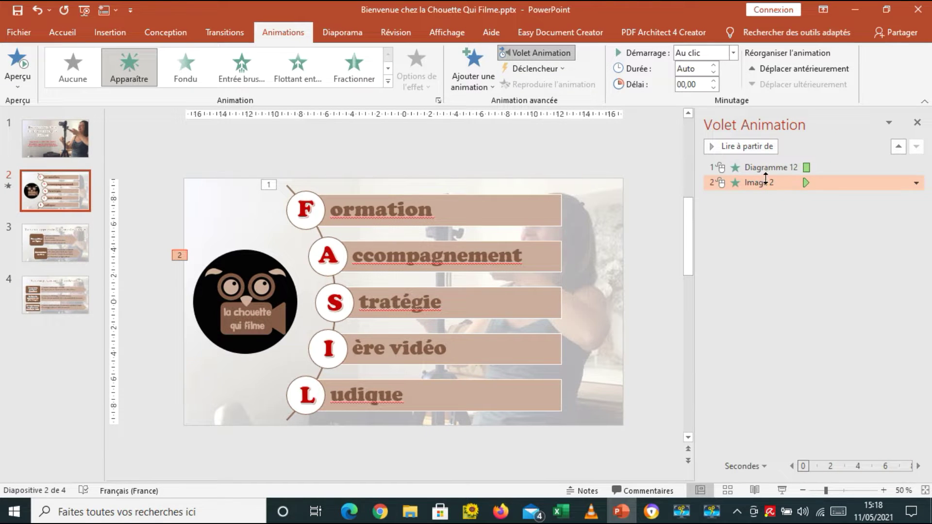
pyautogui.moveTo(756, 182); pyautogui.dragTo(756, 162)
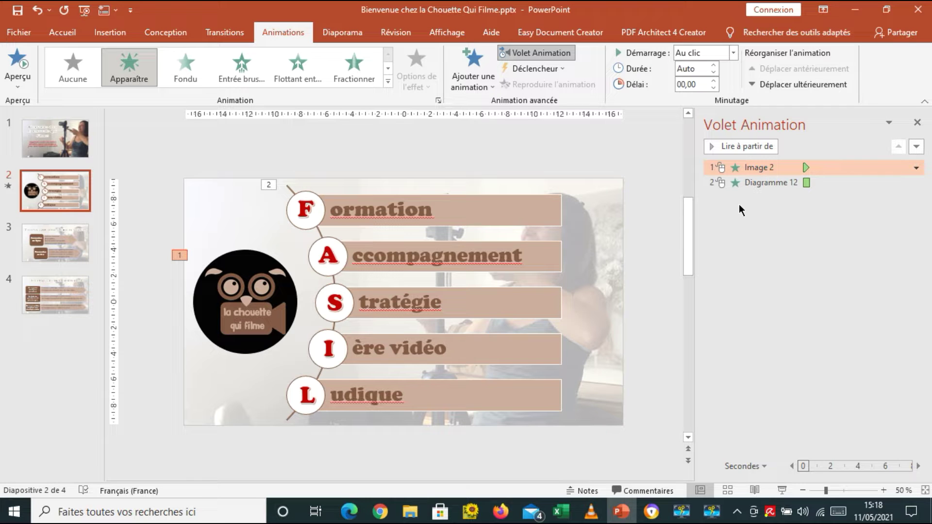
pyautogui.click(57, 246)
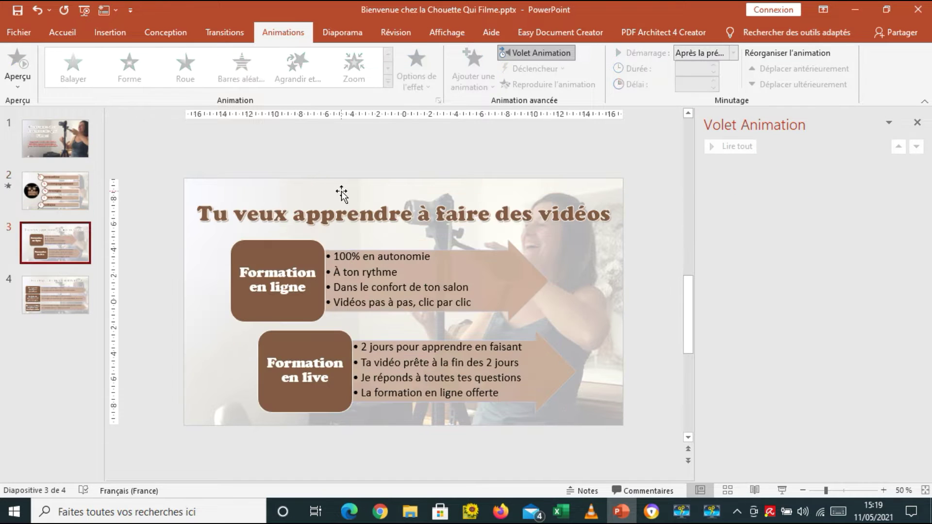
# Apply Apparaître to slide 3's diagram and title, moving the title animation first.
pyautogui.click(316, 256)
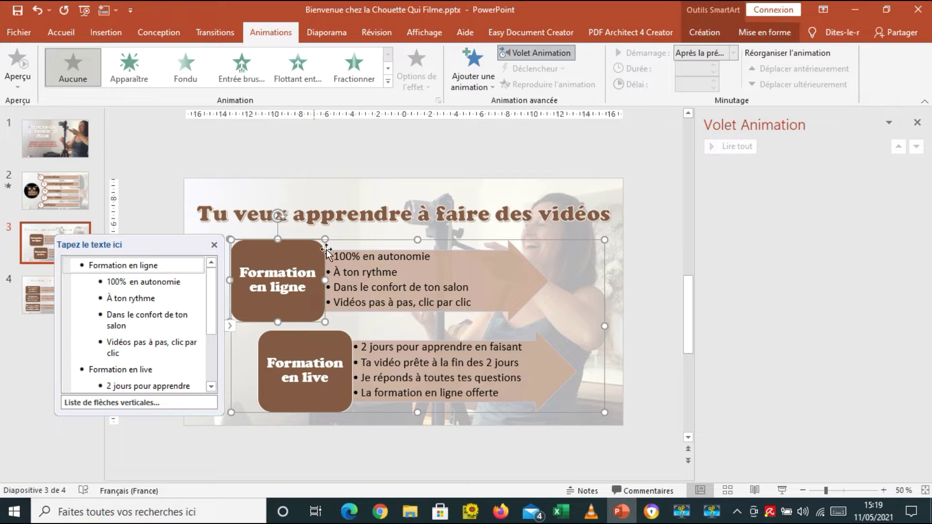
pyautogui.click(308, 250)
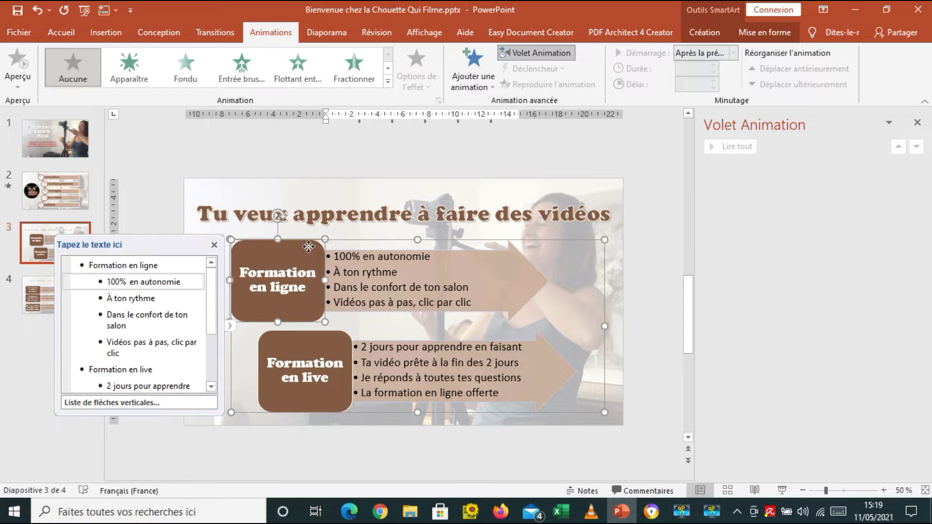
pyautogui.keyDown('shift'); pyautogui.click(351, 252); pyautogui.keyUp('shift')
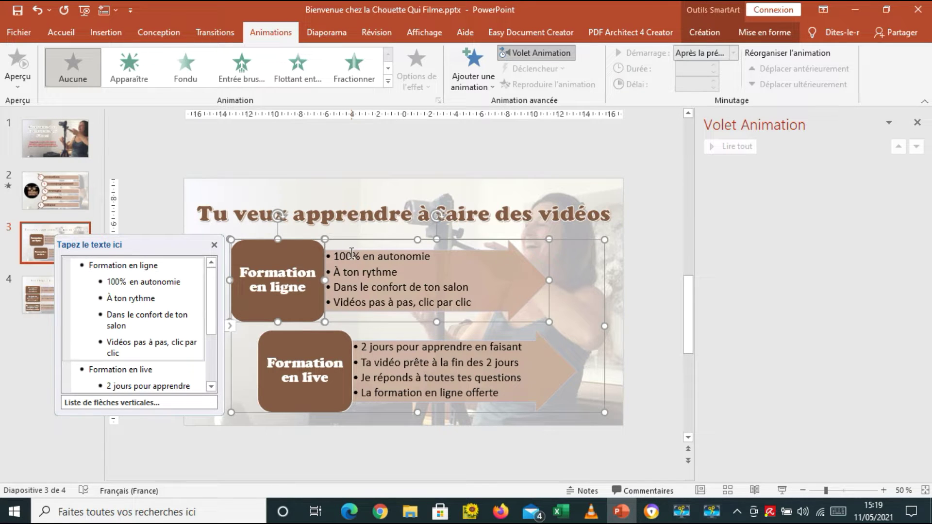
pyautogui.click(138, 73)
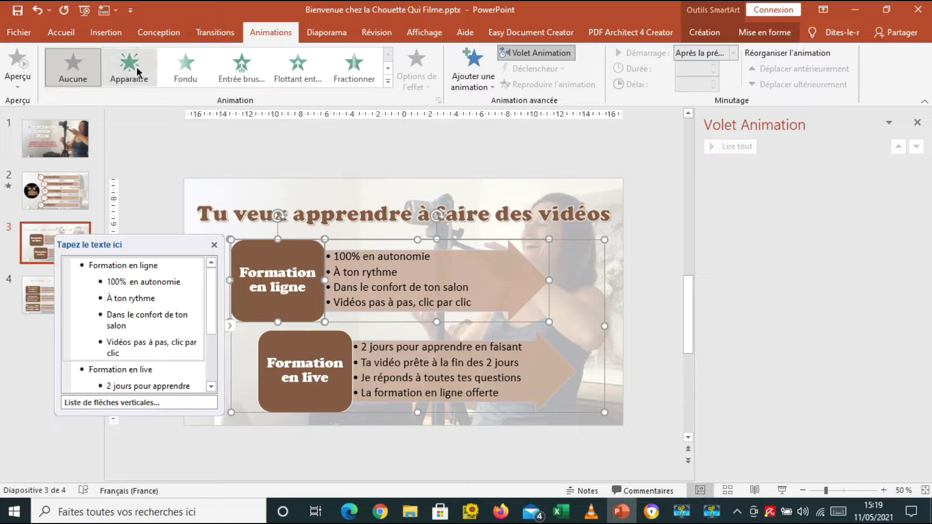
pyautogui.click(359, 213)
pyautogui.click(337, 192)
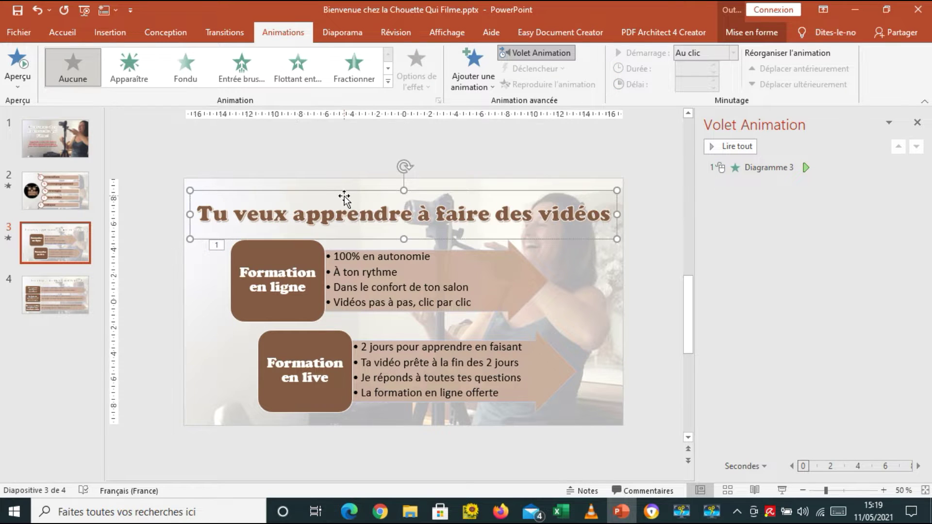
pyautogui.click(129, 81)
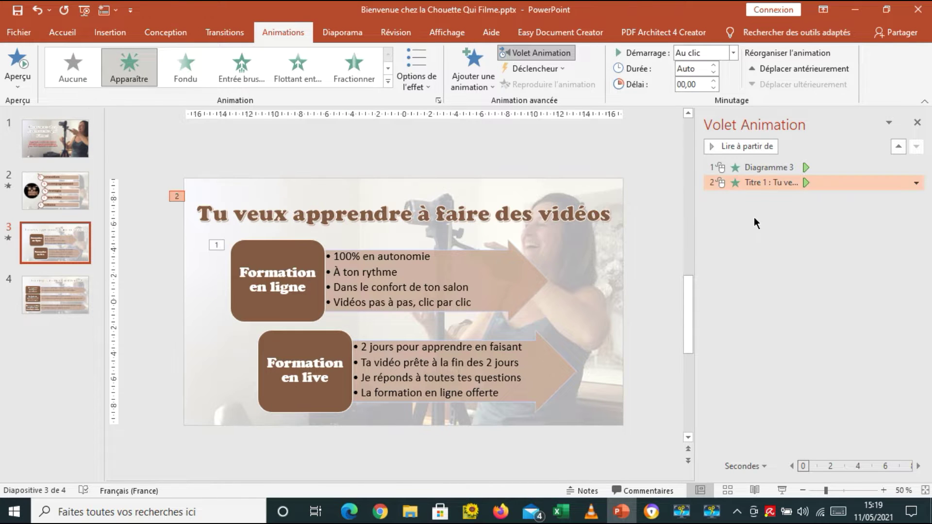
pyautogui.moveTo(758, 182); pyautogui.dragTo(756, 162)
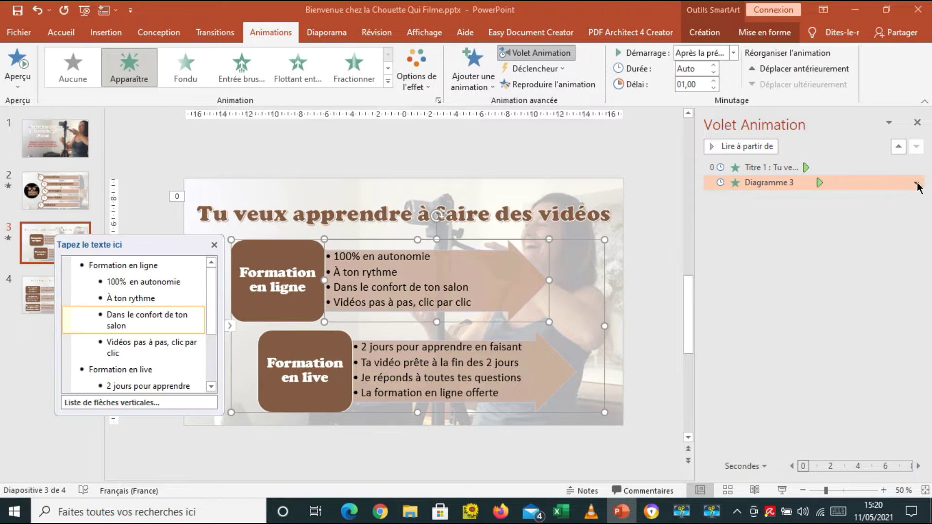
# Set the diagram's SmartArt animation to Par niveau un par un, then show slide 4.
pyautogui.click(916, 183)
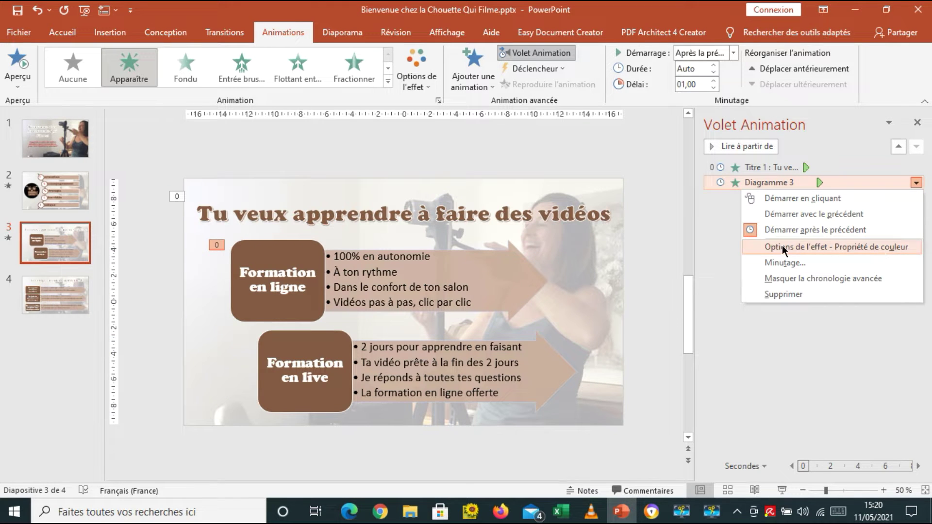
pyautogui.click(784, 258)
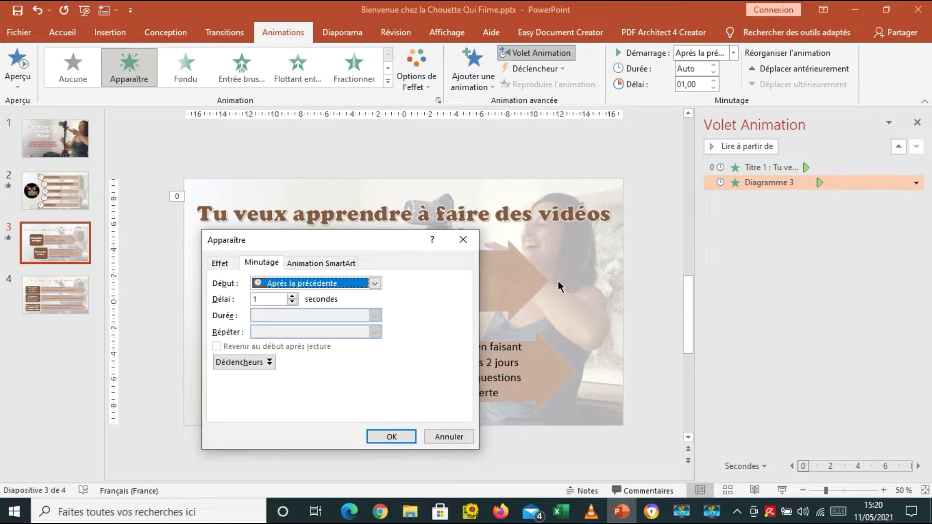
pyautogui.click(298, 262)
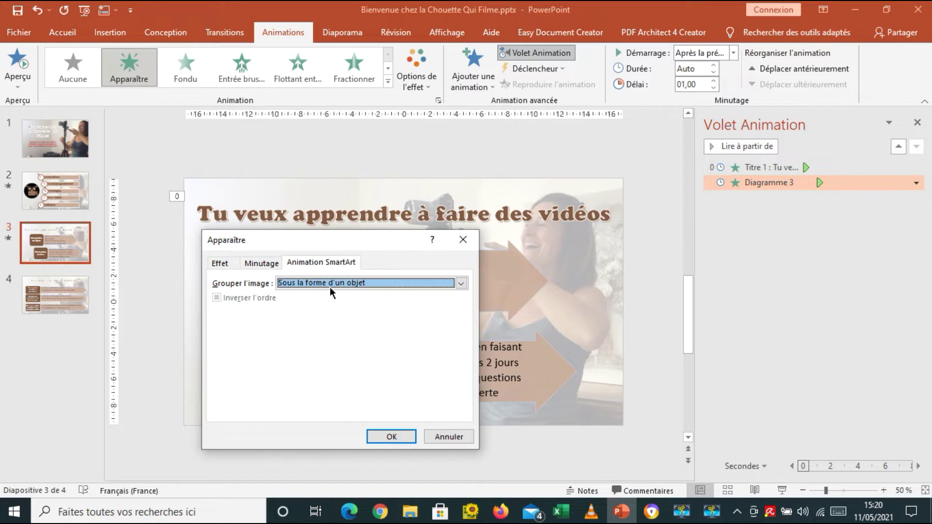
pyautogui.click(351, 285)
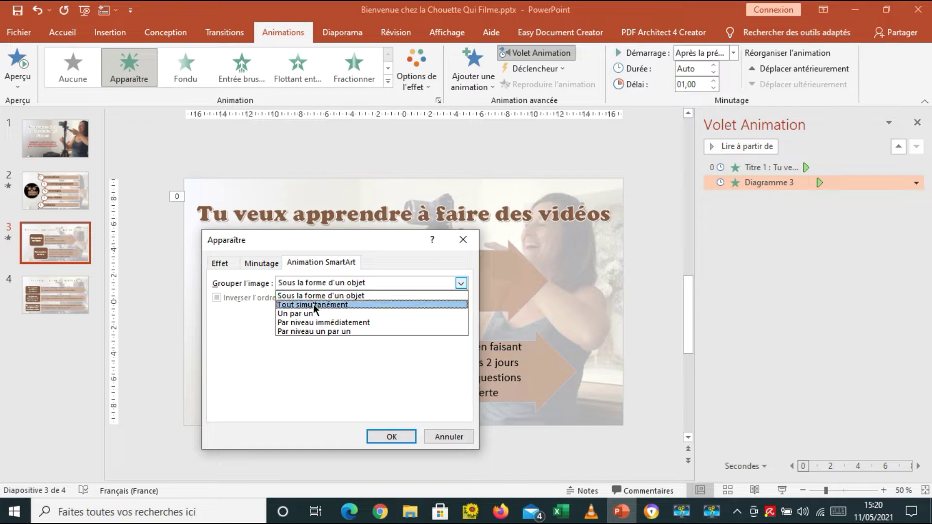
pyautogui.click(307, 332)
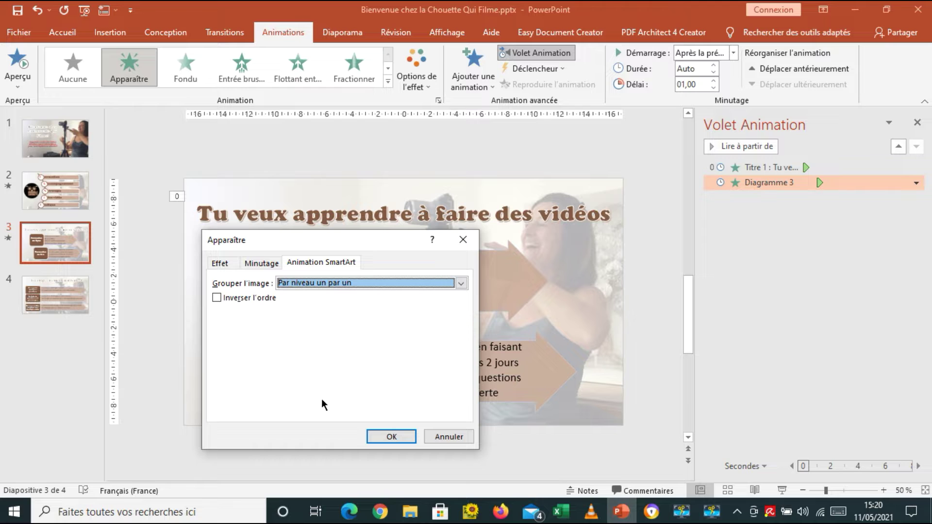
pyautogui.click(391, 437)
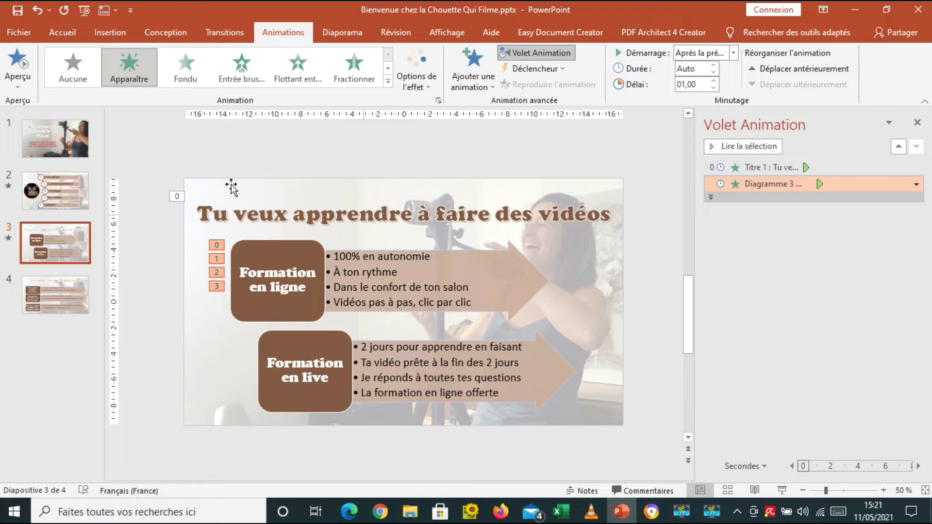
pyautogui.click(59, 286)
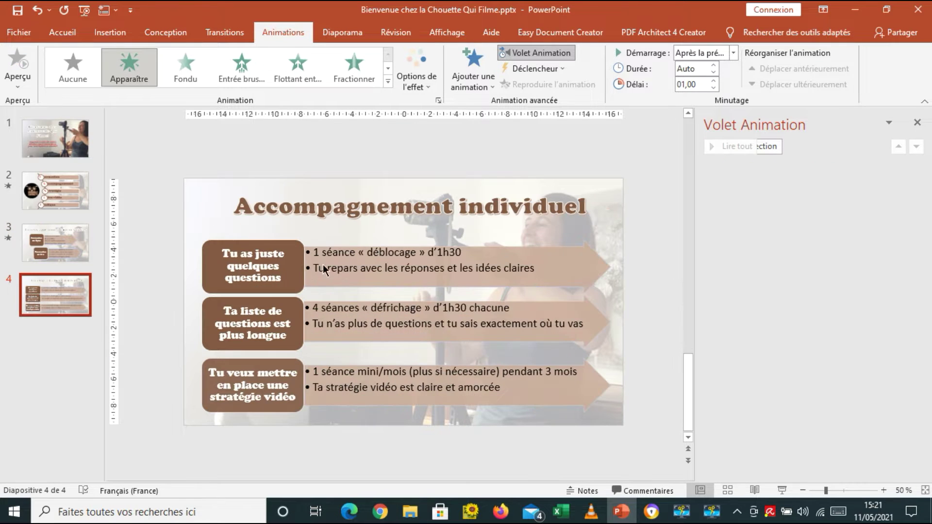
# Apply Apparaître to the Accompagnement individuel title and the coaching diagram.
pyautogui.click(344, 219)
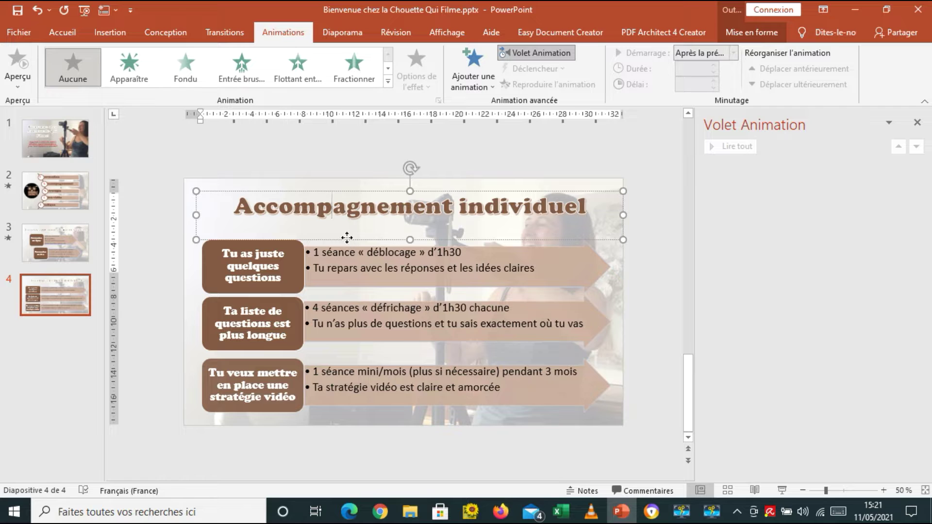
pyautogui.click(126, 68)
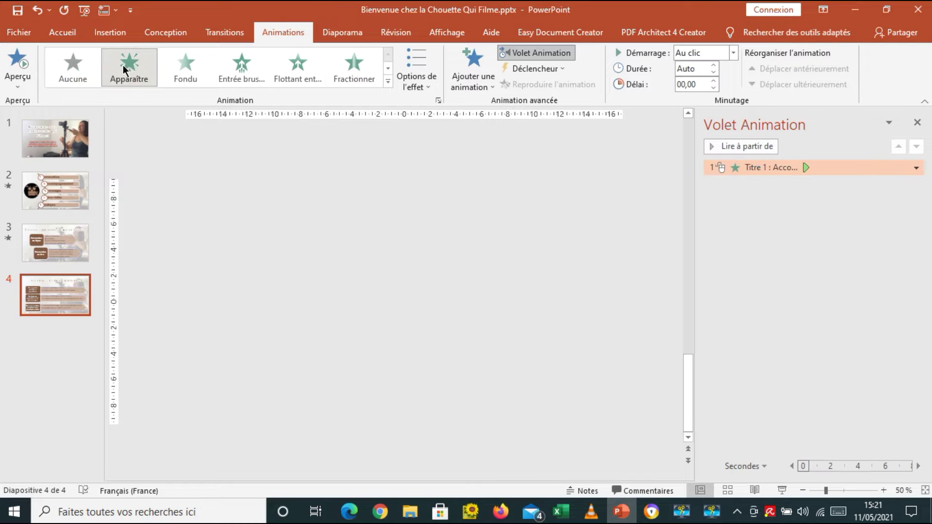
pyautogui.click(307, 264)
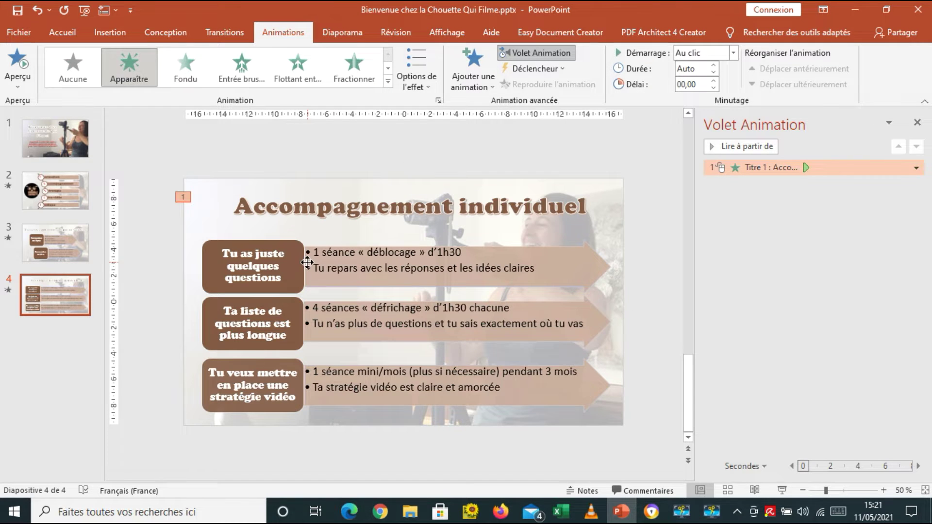
pyautogui.click(296, 242)
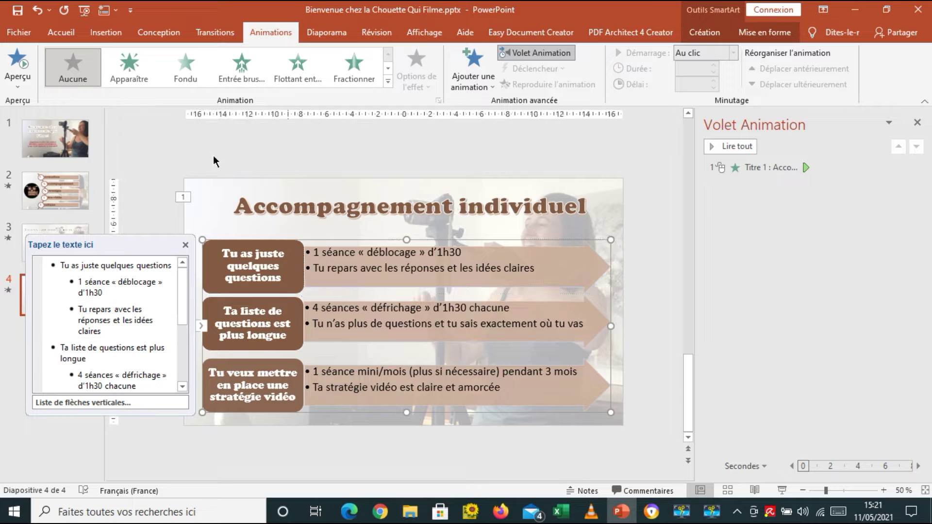
pyautogui.click(129, 68)
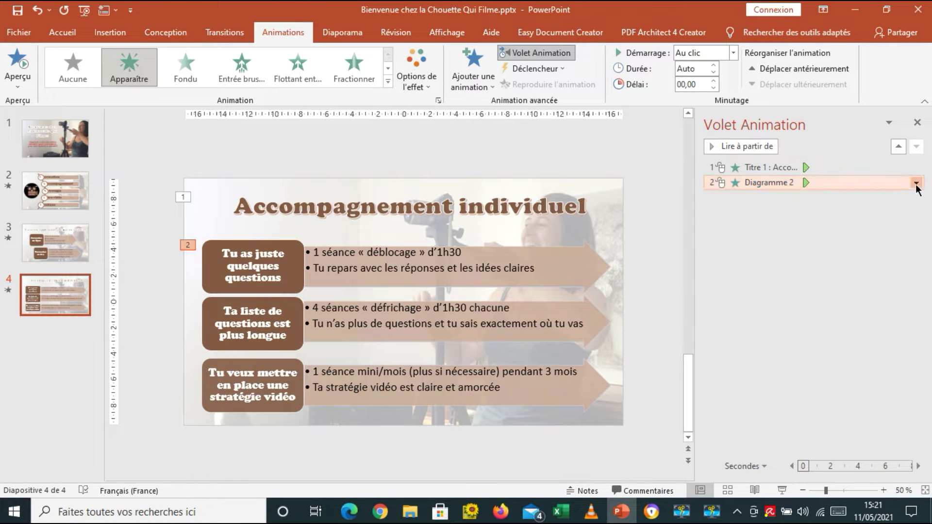
# Start both animations after the previous one, with a 01,00 delay on Diagramme 2.
pyautogui.click(916, 182)
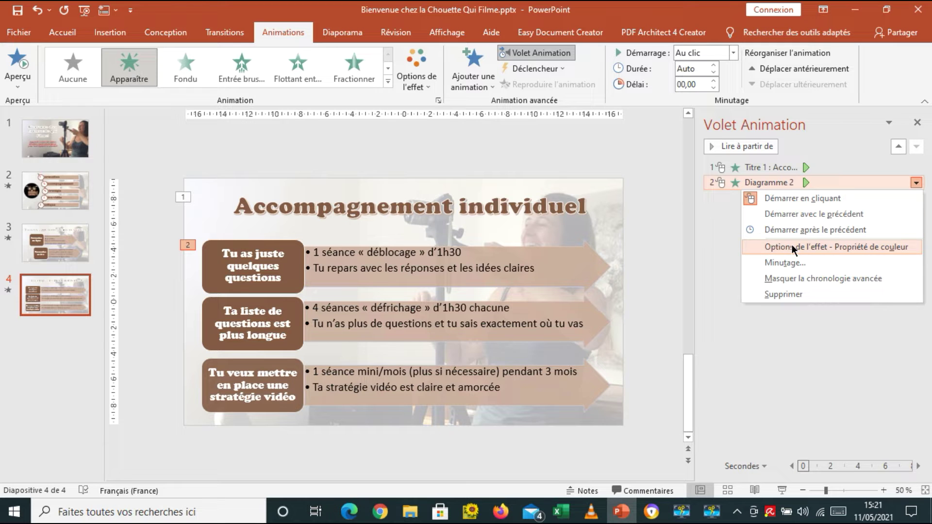
pyautogui.click(784, 230)
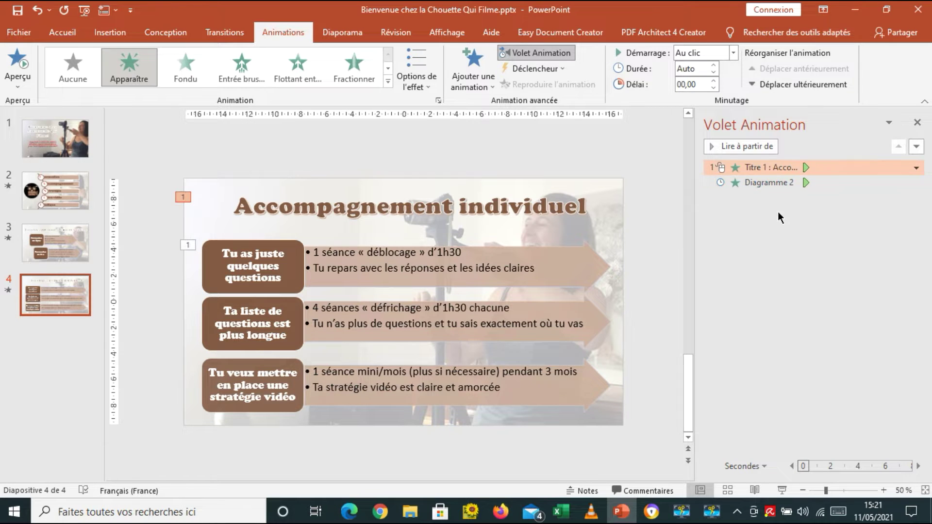
pyautogui.click(917, 167)
pyautogui.click(795, 215)
pyautogui.click(774, 183)
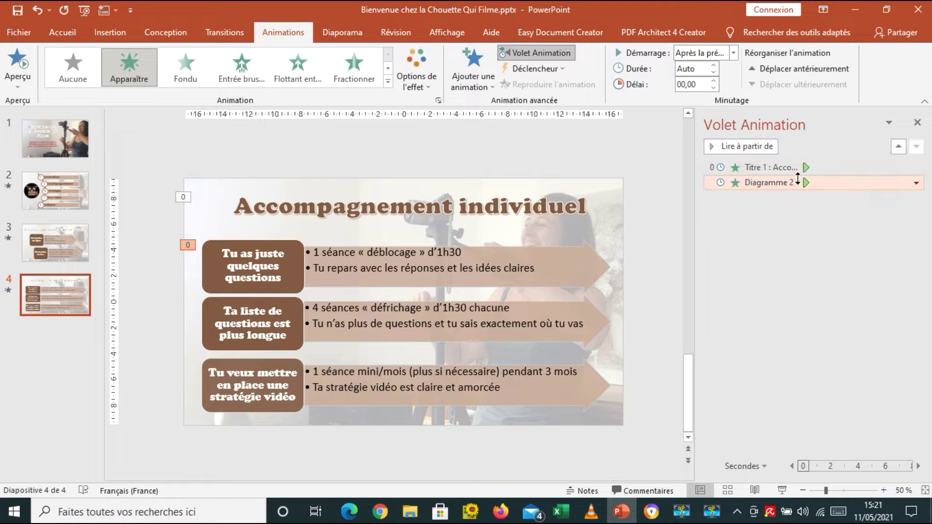
pyautogui.click(713, 80)
pyautogui.click(713, 80)
pyautogui.click(713, 81)
pyautogui.click(712, 80)
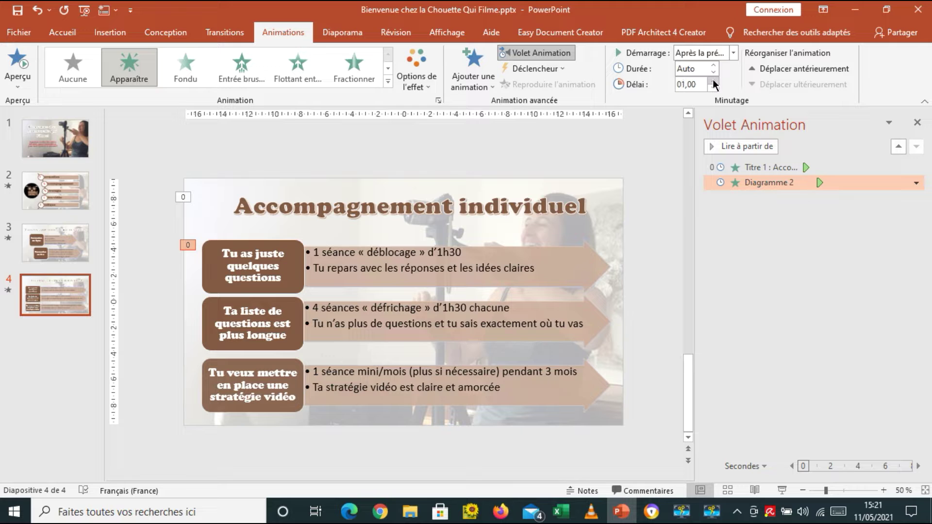
# Set Diagramme 2's SmartArt animation to Par niveau un par un.
pyautogui.click(916, 183)
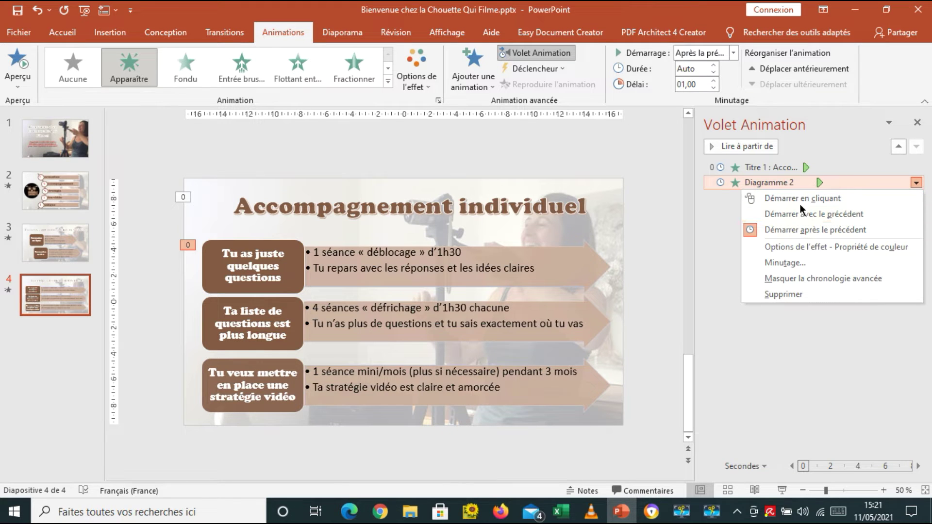
pyautogui.click(793, 248)
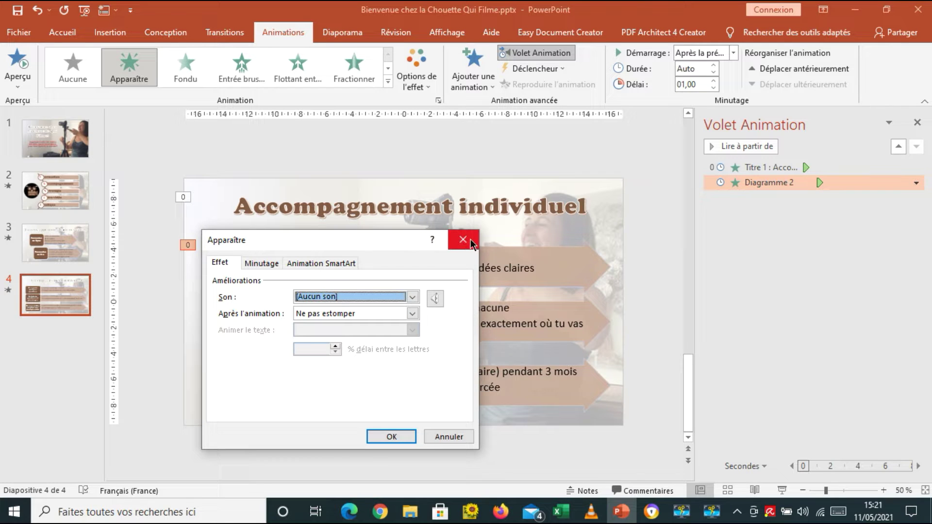
pyautogui.click(350, 262)
pyautogui.click(327, 283)
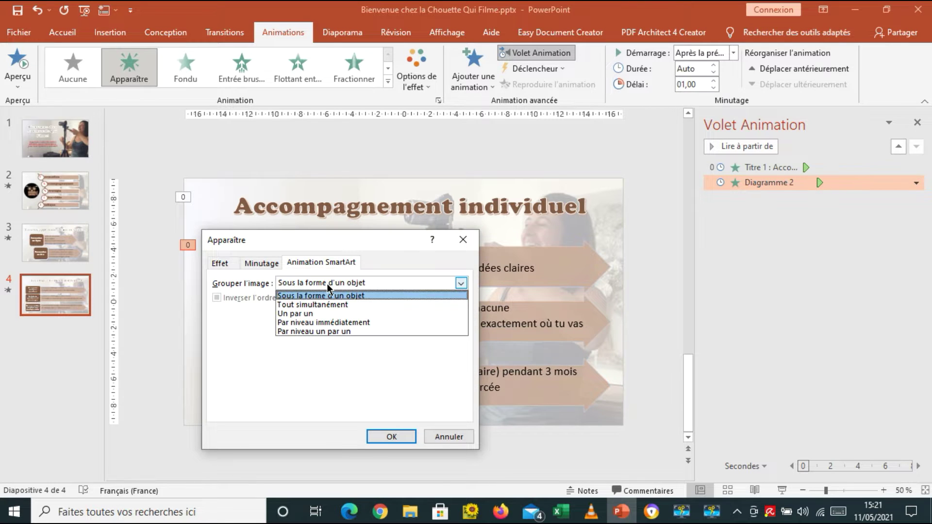
pyautogui.click(310, 333)
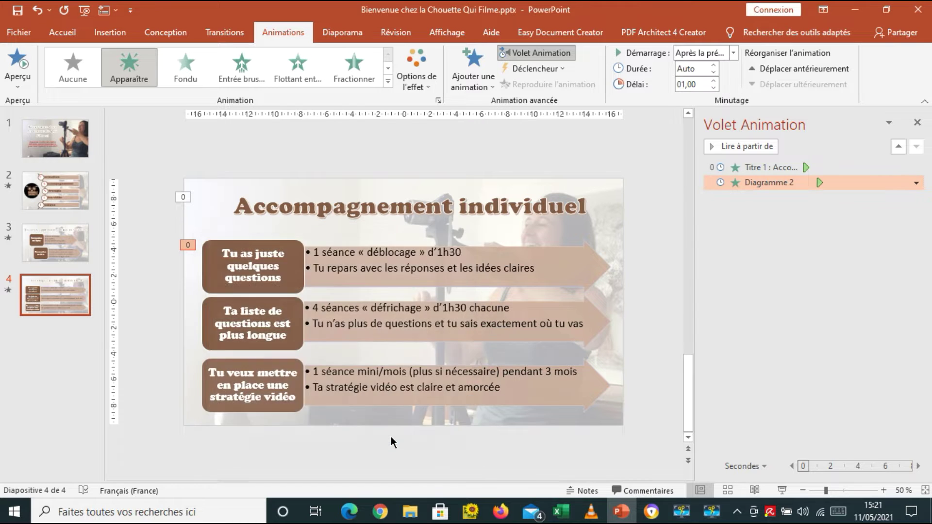
pyautogui.click(391, 436)
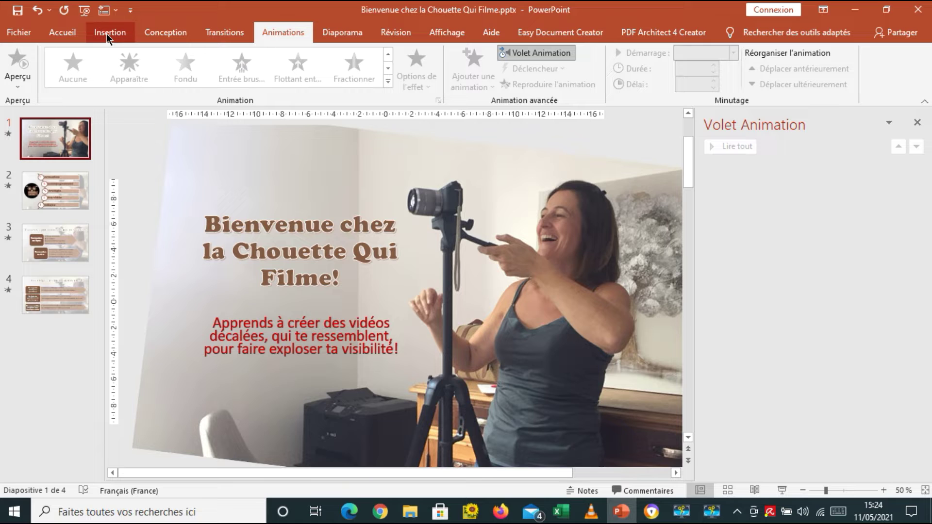
# Select the slide 4 'Accompagnement individuel' thumbnail in the slide pane.
pyautogui.click(37, 322)
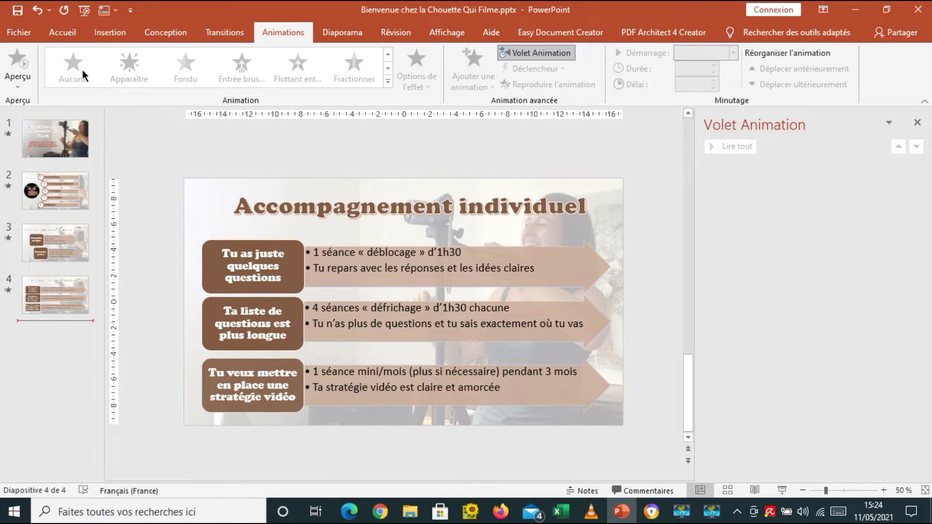
# Add a Vide slide after slide 4 and start an Enregistrement de l'écran.
pyautogui.click(63, 32)
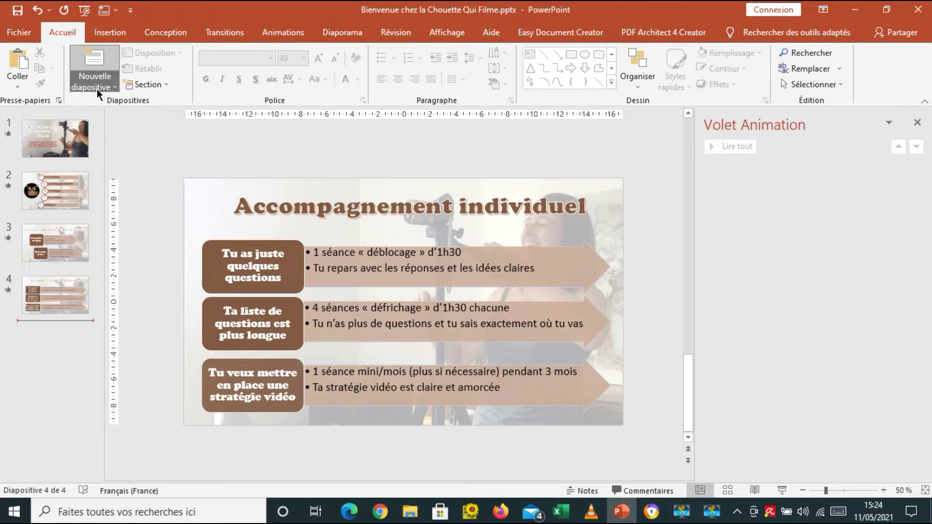
pyautogui.click(95, 87)
pyautogui.click(123, 269)
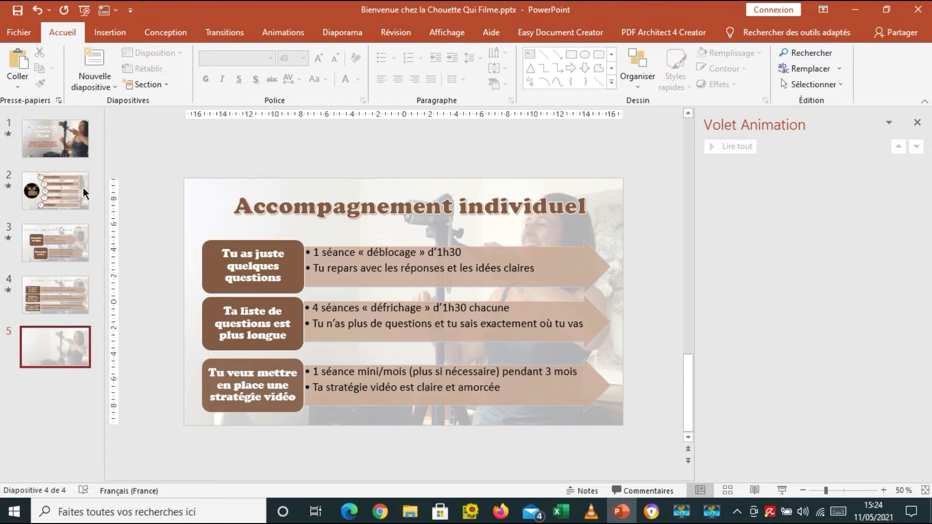
pyautogui.click(127, 33)
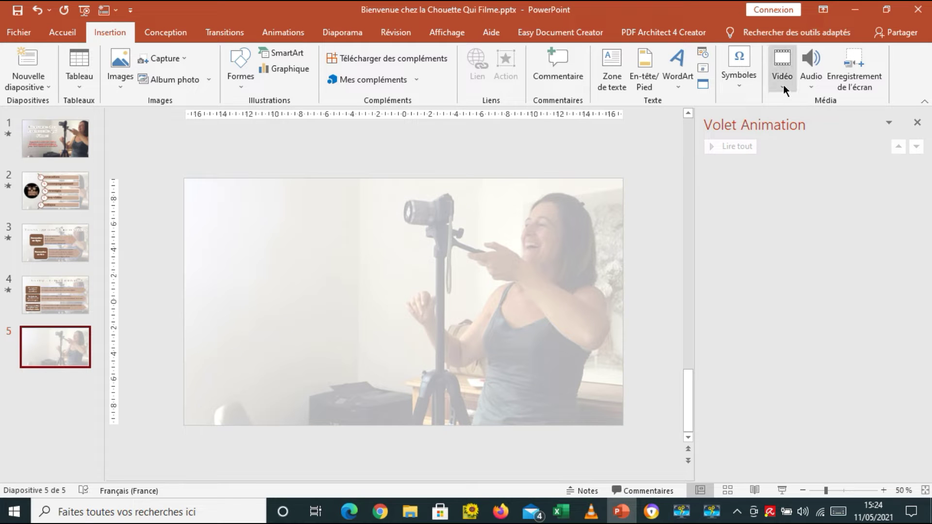
pyautogui.click(851, 79)
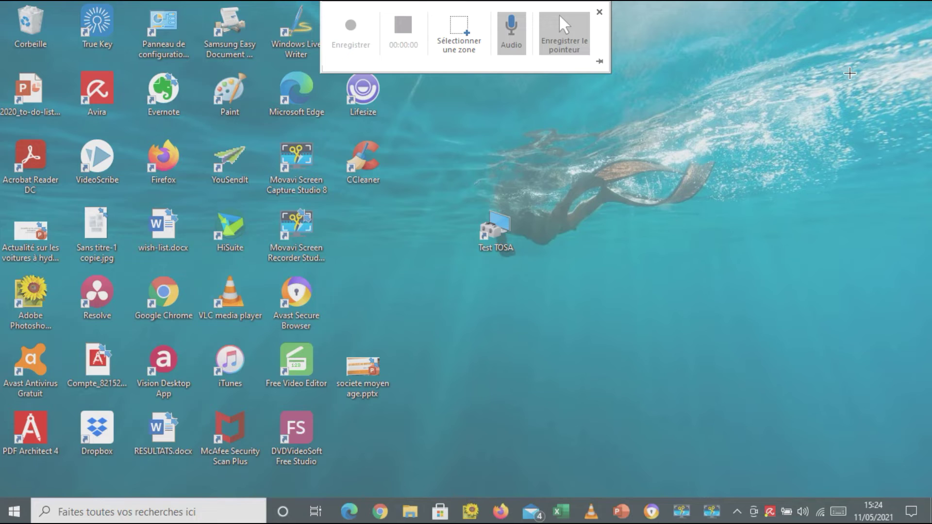
# Select the entire screen as the recording area, start recording, and bring up Chrome.
pyautogui.click(465, 41)
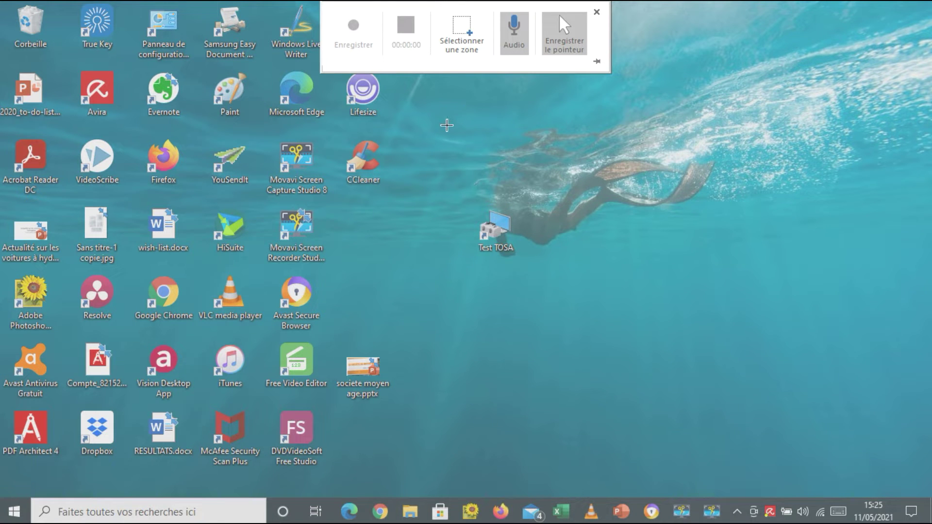
pyautogui.moveTo(3, 4)
pyautogui.mouseDown()
pyautogui.moveTo(926, 489)
pyautogui.moveTo(927, 519)
pyautogui.mouseUp()
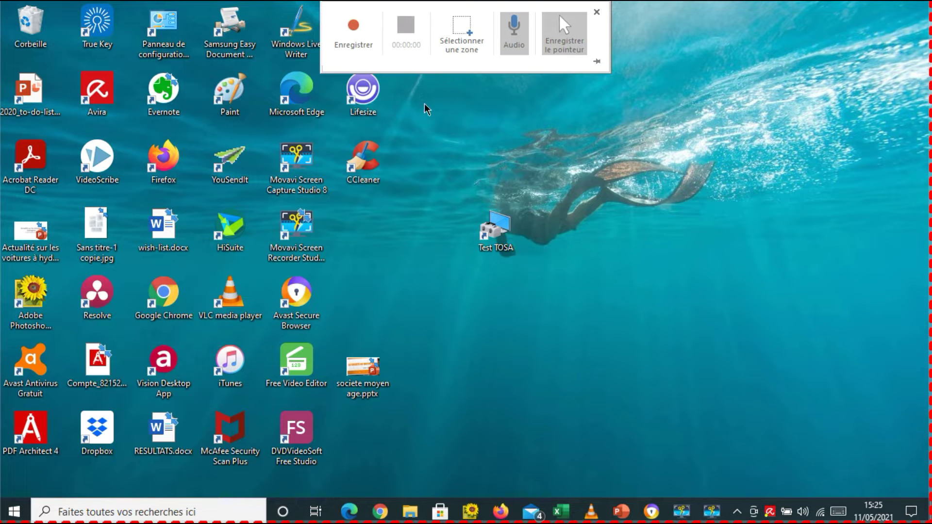
pyautogui.click(352, 33)
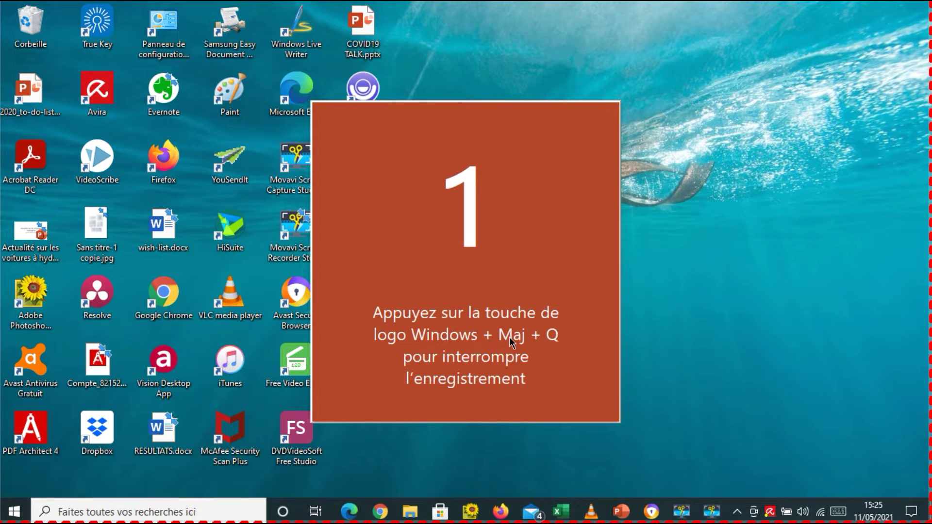
pyautogui.click(381, 513)
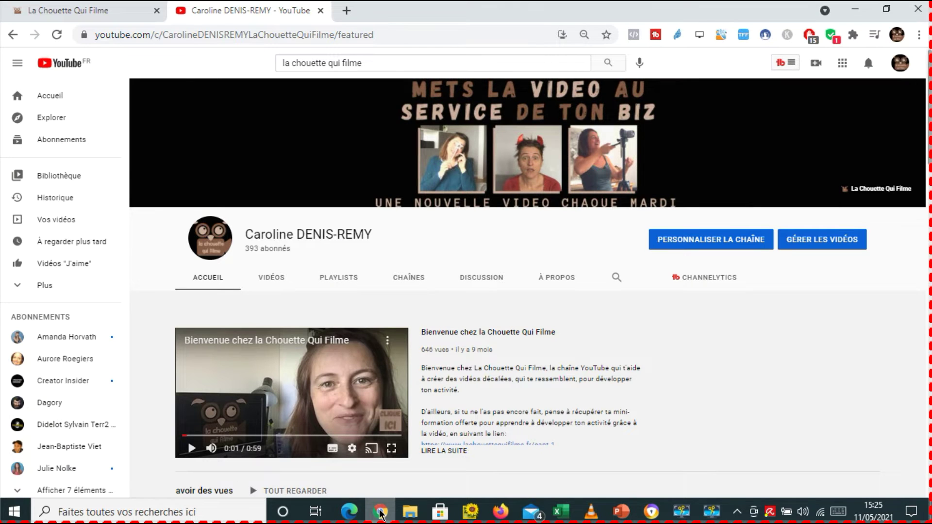
# Scroll through the lachouettequifilme.fr site, then switch back to the YouTube channel tab.
pyautogui.click(125, 13)
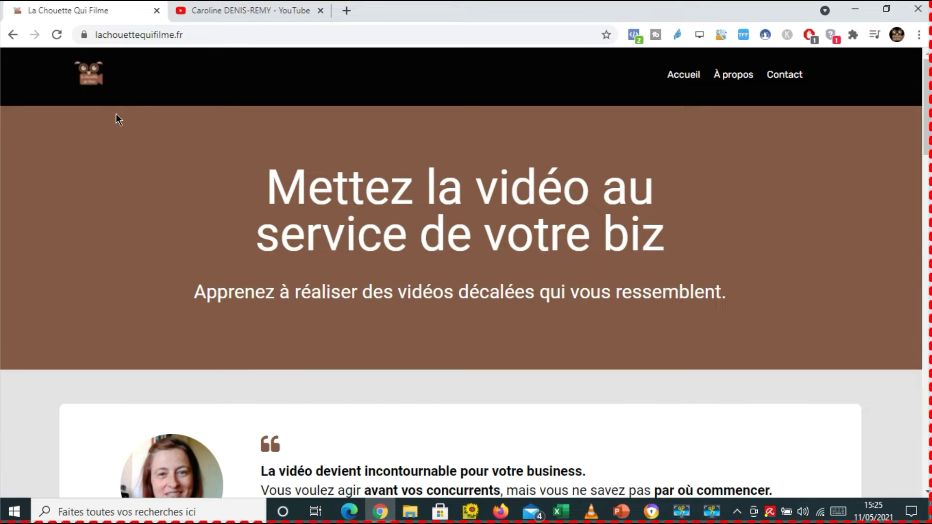
pyautogui.click(202, 37)
pyautogui.click(204, 35)
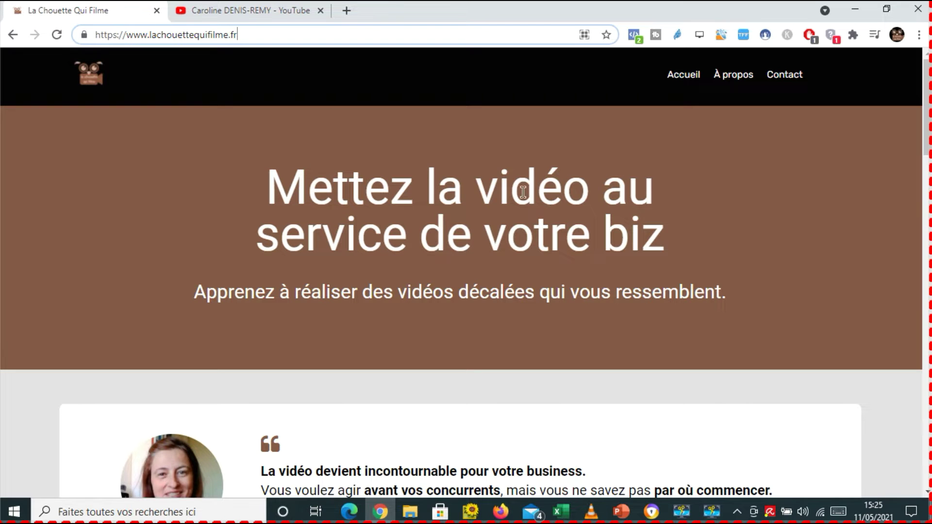
pyautogui.scroll(-2, 508, 278)
pyautogui.scroll(-3, 508, 278)
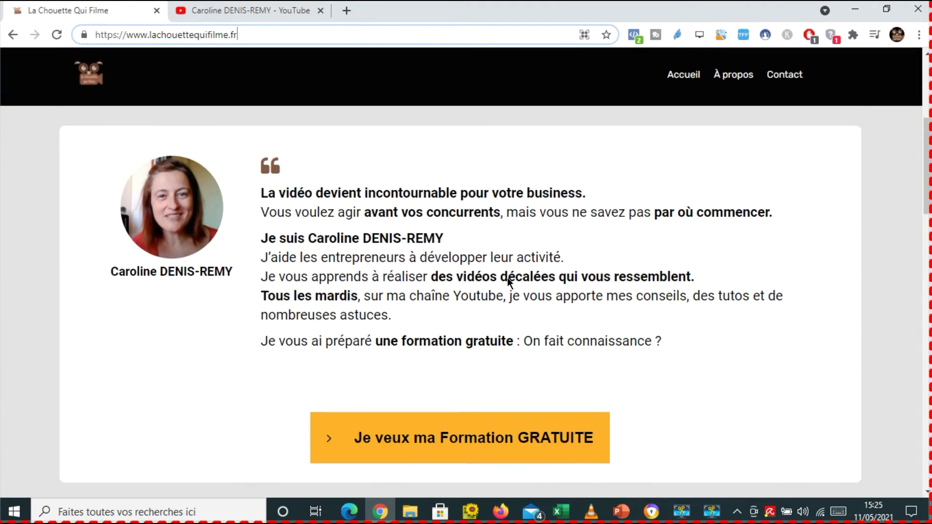
pyautogui.scroll(-5, 508, 279)
pyautogui.scroll(-1, 508, 279)
pyautogui.scroll(-2, 463, 176)
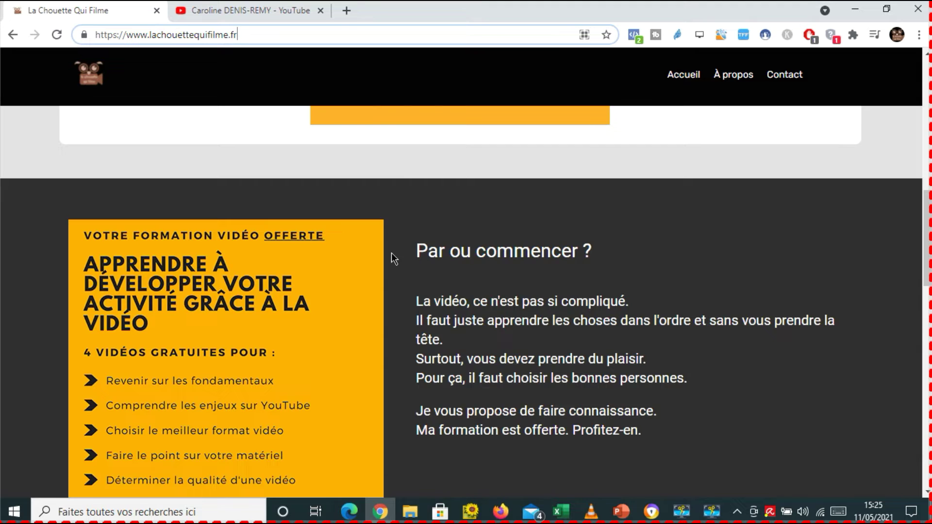
pyautogui.scroll(-2, 391, 253)
pyautogui.scroll(-2, 443, 304)
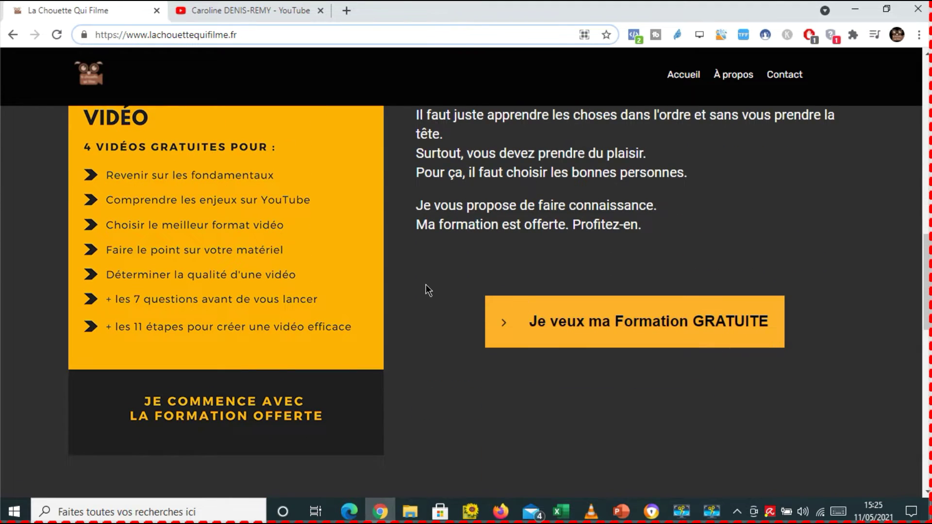
pyautogui.scroll(-2, 425, 286)
pyautogui.scroll(-4, 425, 286)
pyautogui.scroll(-3, 425, 286)
pyautogui.scroll(-4, 426, 286)
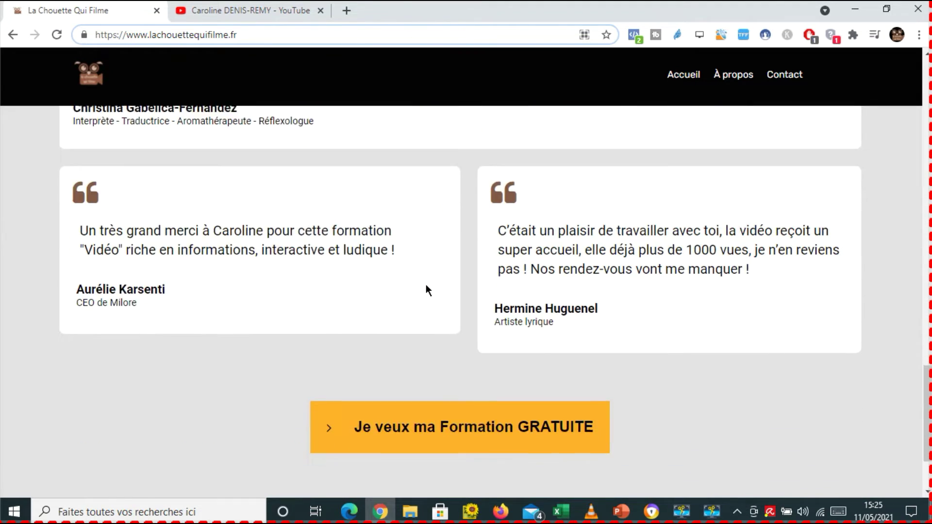
pyautogui.scroll(-2, 425, 285)
pyautogui.scroll(2, 426, 285)
pyautogui.scroll(10, 426, 285)
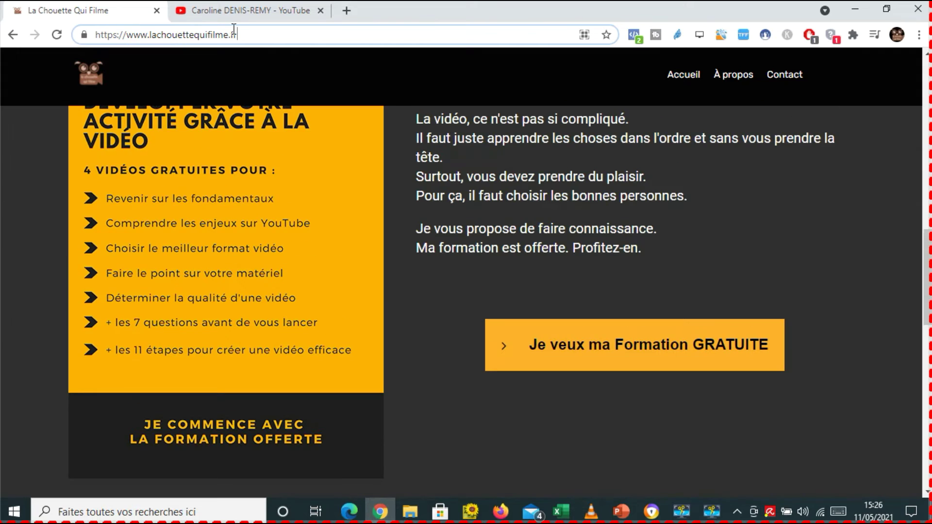
pyautogui.click(220, 16)
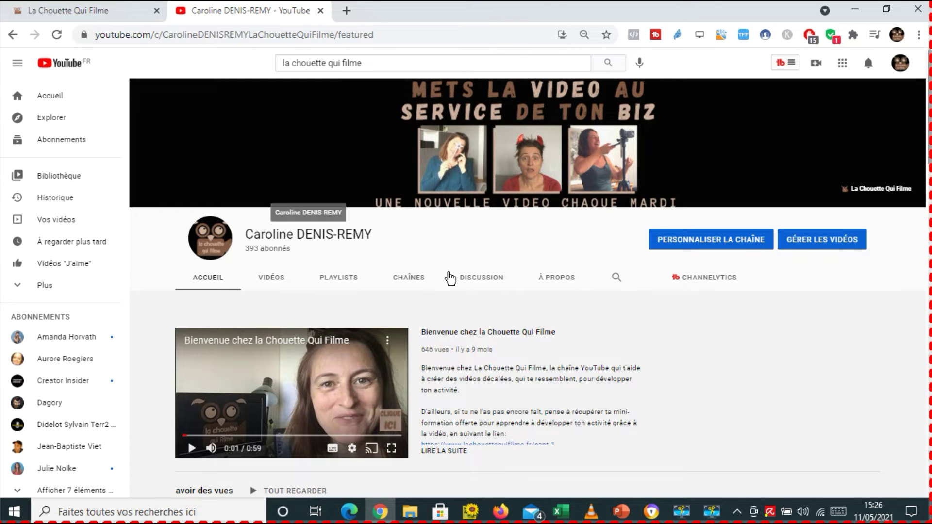
pyautogui.click(398, 63)
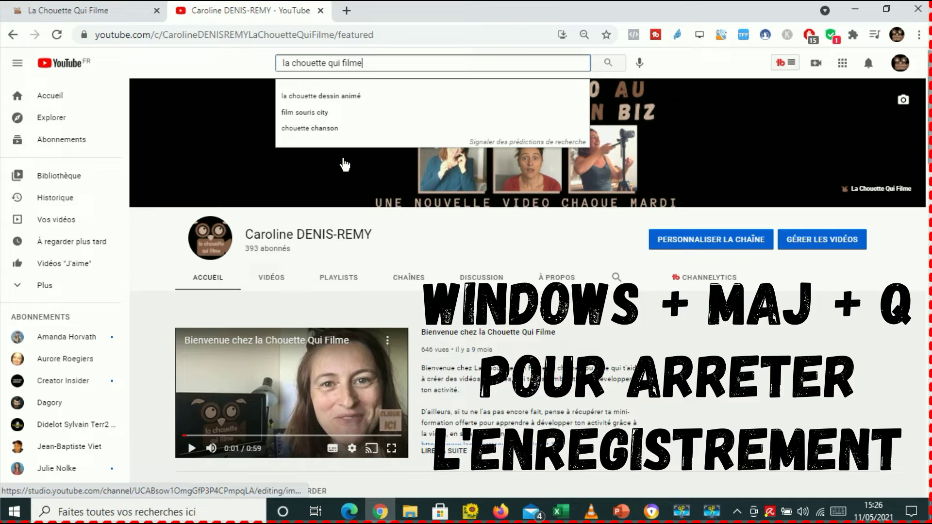
pyautogui.press('super+shift+q')
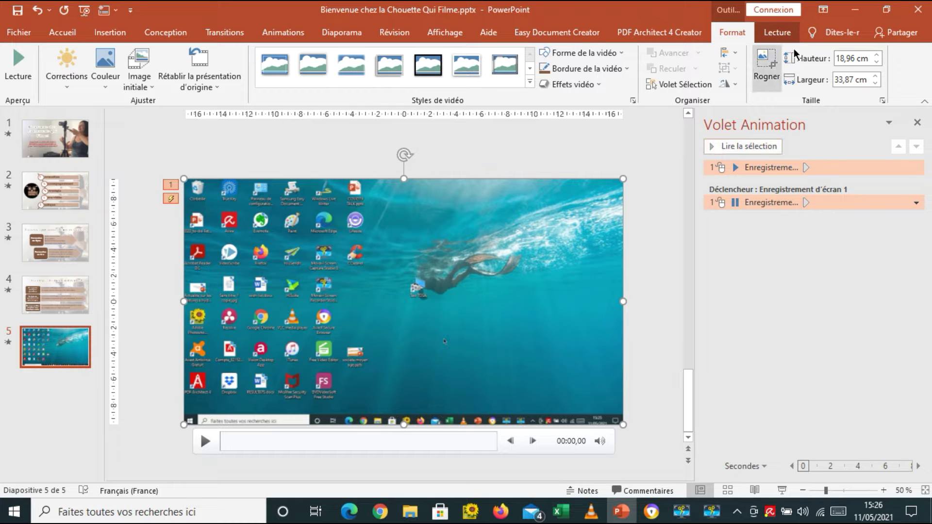
# Trim the screen recording to start at about 00:07 and preview it.
pyautogui.click(776, 36)
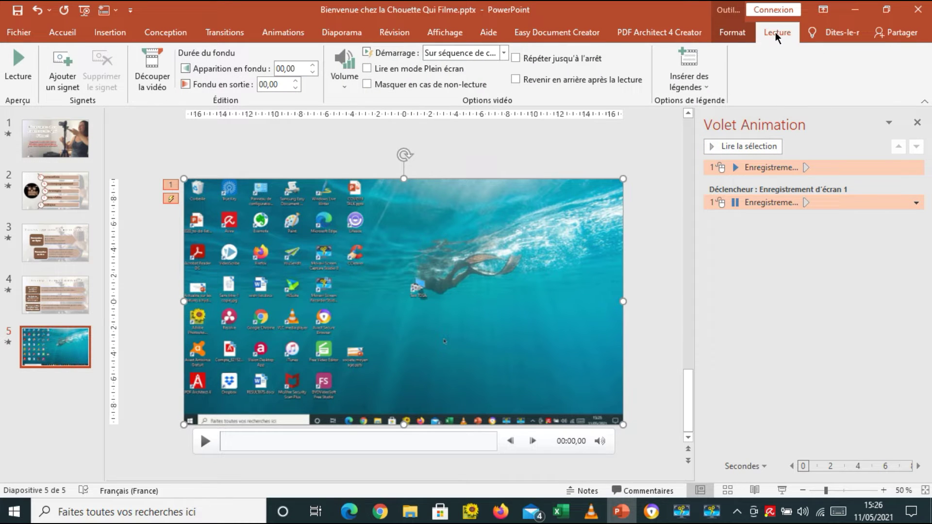
pyautogui.click(156, 77)
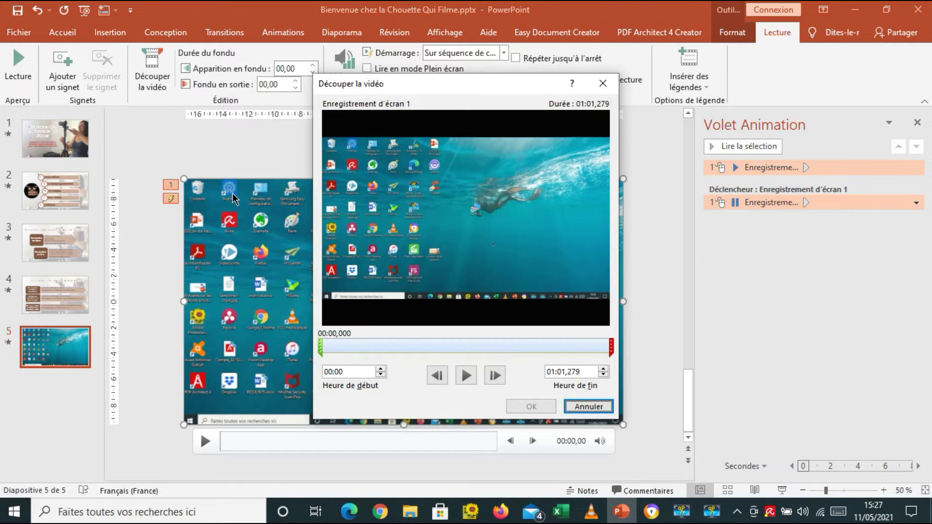
pyautogui.moveTo(321, 344); pyautogui.dragTo(348, 344)
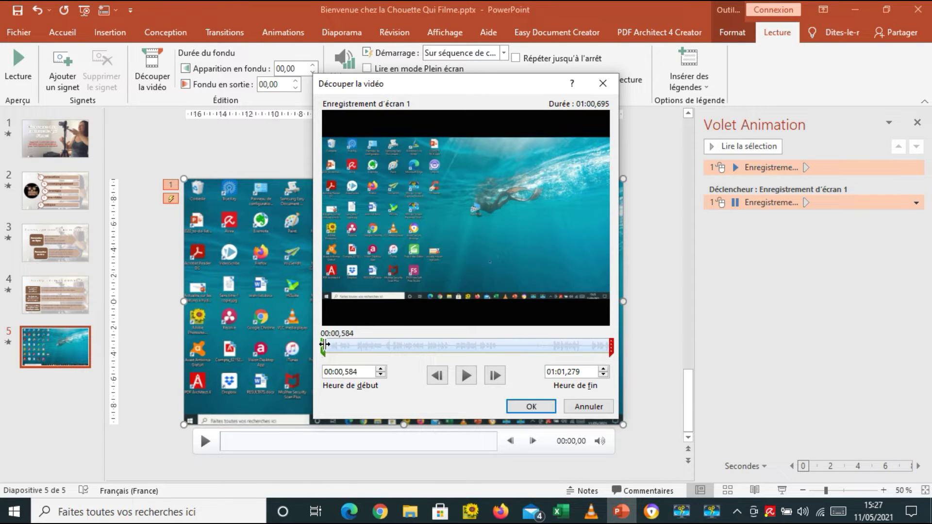
pyautogui.moveTo(347, 344); pyautogui.dragTo(371, 343)
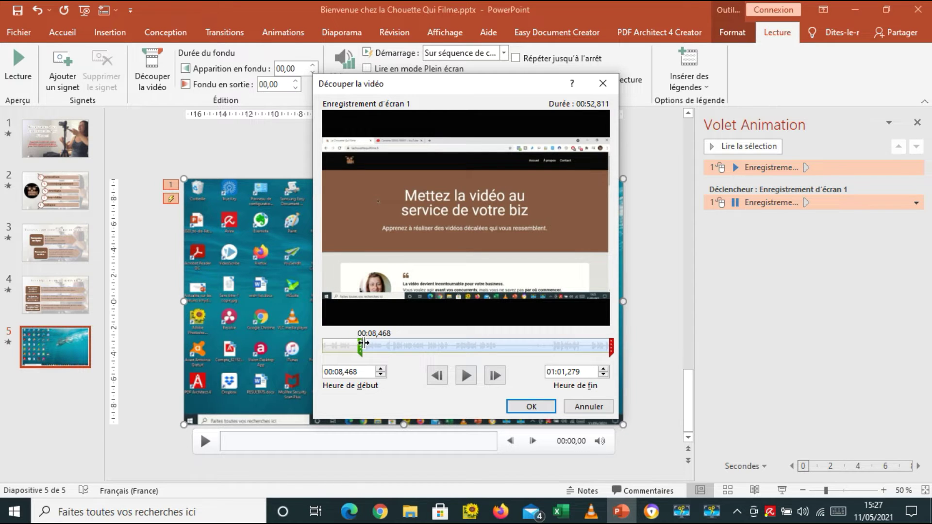
pyautogui.moveTo(371, 343); pyautogui.dragTo(353, 343)
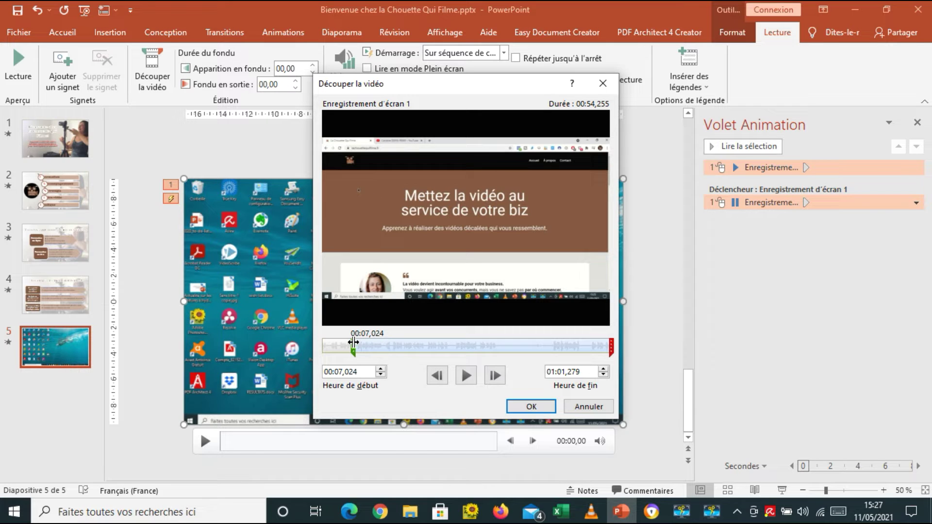
pyautogui.click(464, 374)
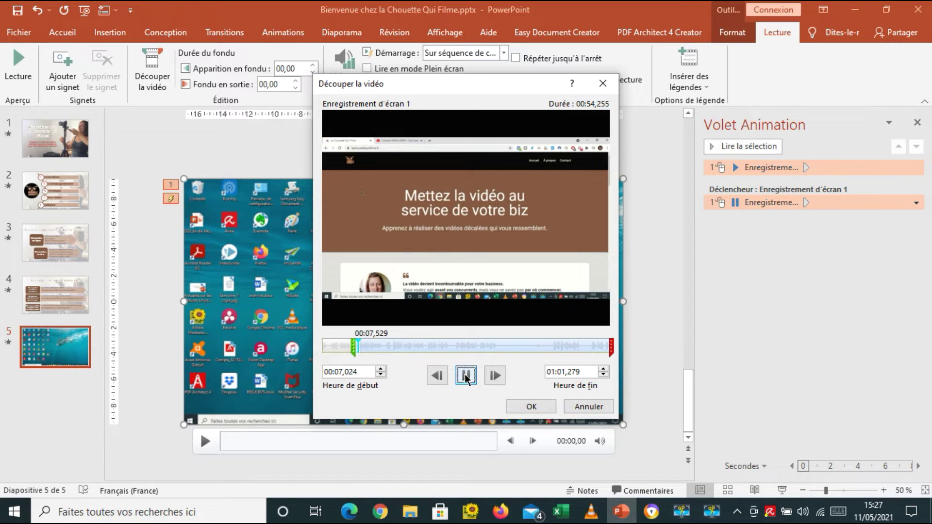
pyautogui.click(466, 376)
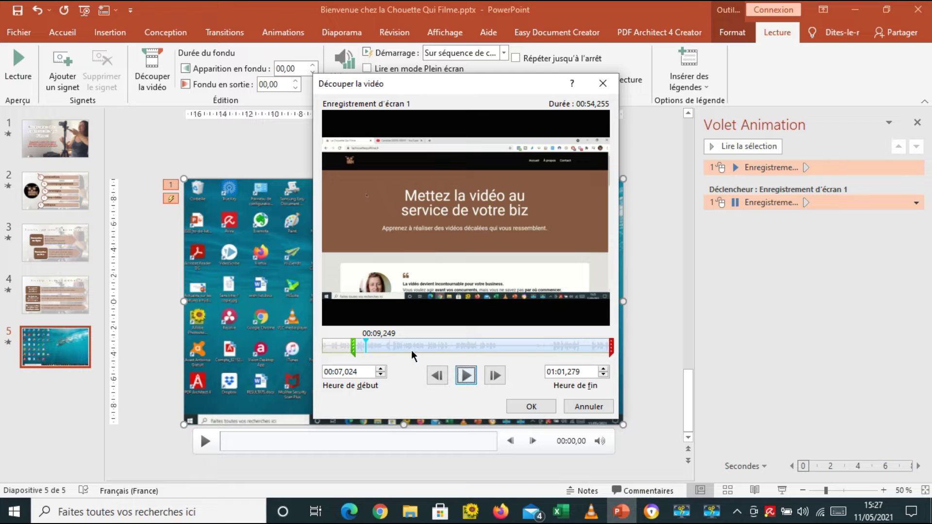
# Set the clip's end to 00:37,806, preview it, and confirm the trim.
pyautogui.click(611, 347)
pyautogui.moveTo(504, 344); pyautogui.dragTo(500, 343)
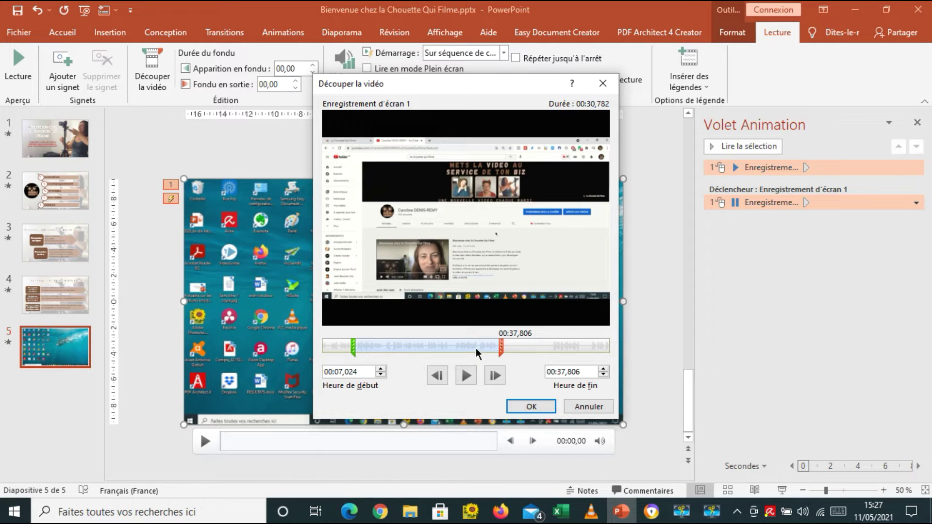
pyautogui.click(465, 375)
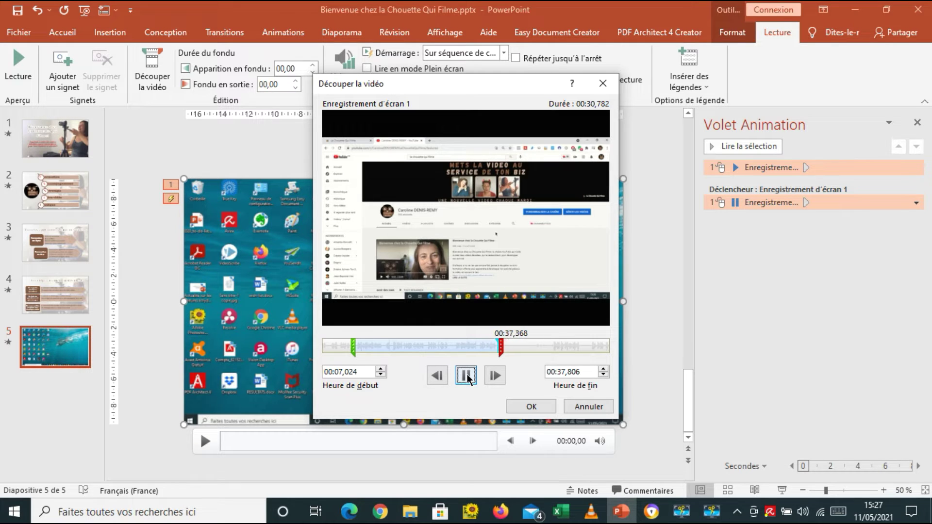
pyautogui.click(466, 376)
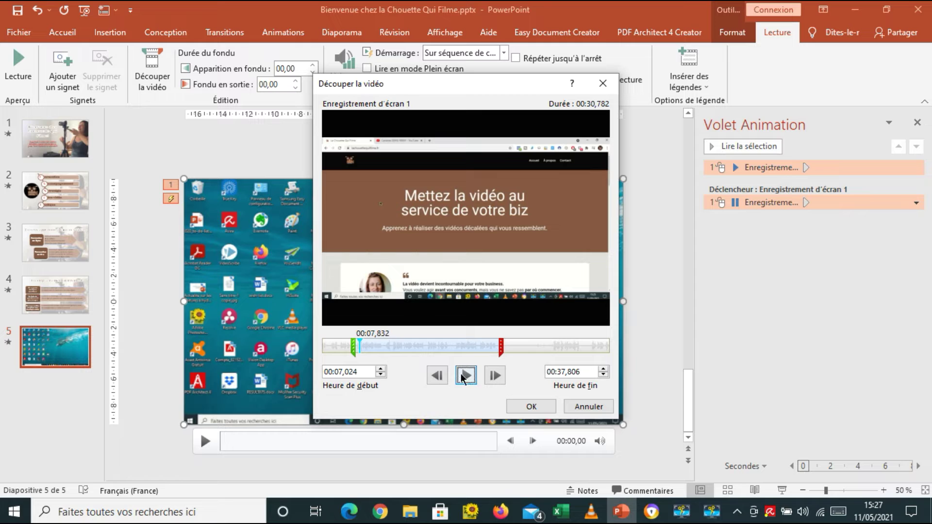
pyautogui.click(521, 405)
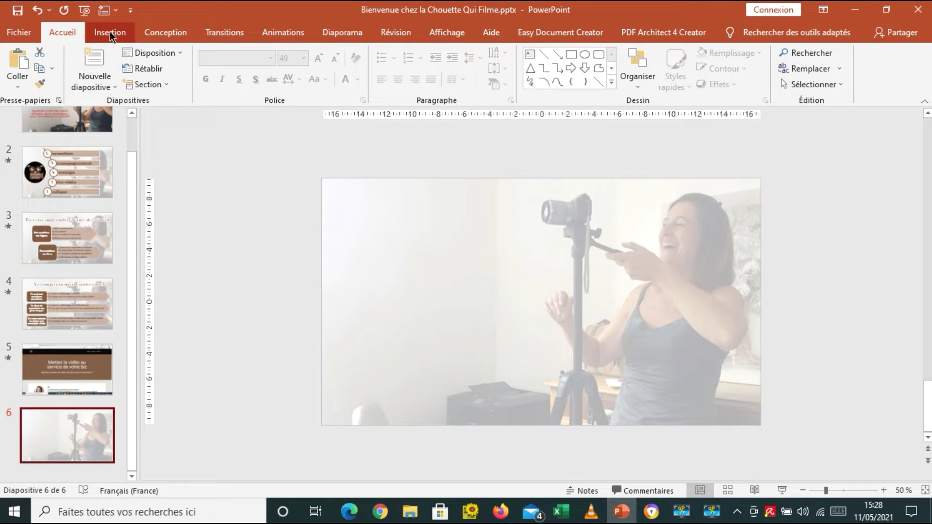
pyautogui.click(110, 32)
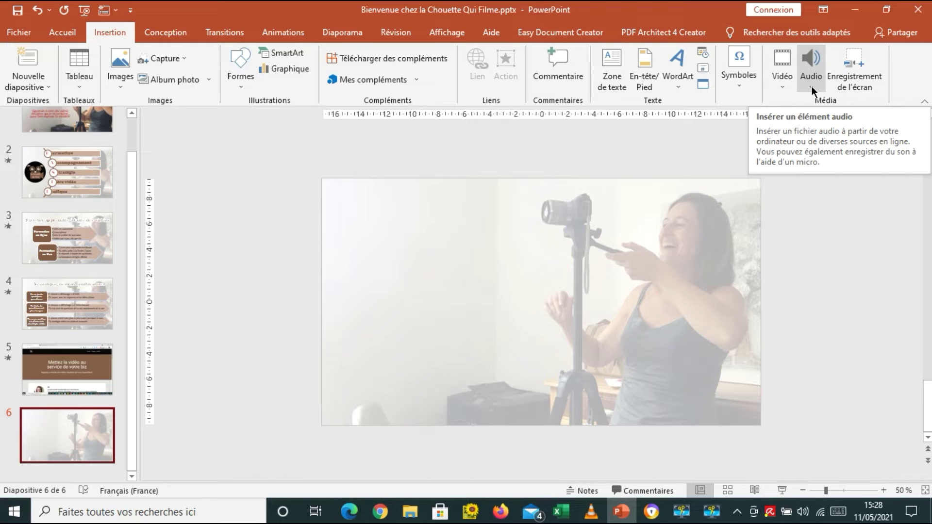
# Delete the blank slide 6 and go back to slide 1, 'Bienvenue chez la Chouette Qui Filme!'.
pyautogui.click(63, 33)
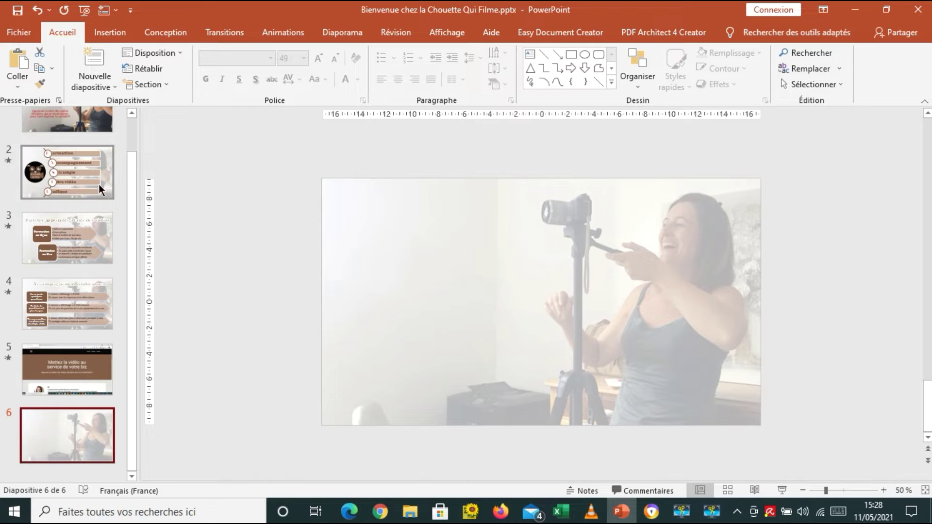
pyautogui.press('Delete')
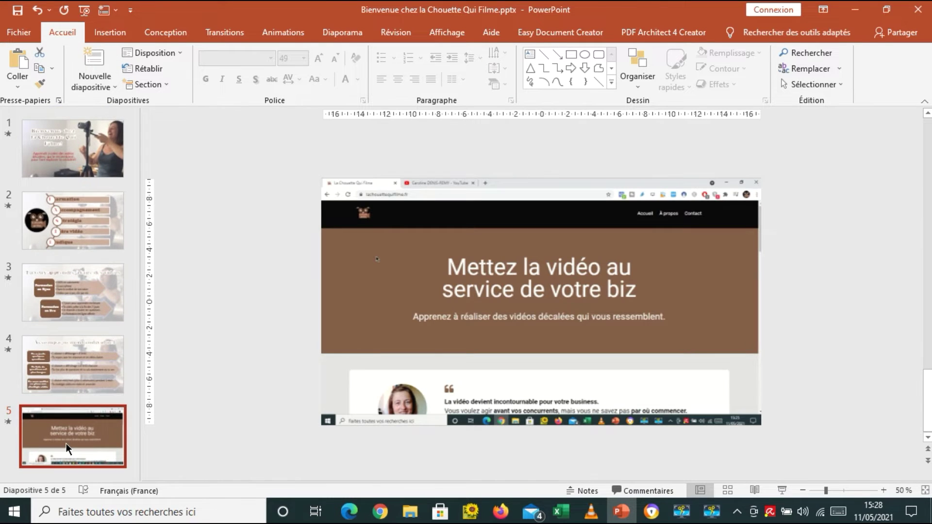
pyautogui.click(91, 147)
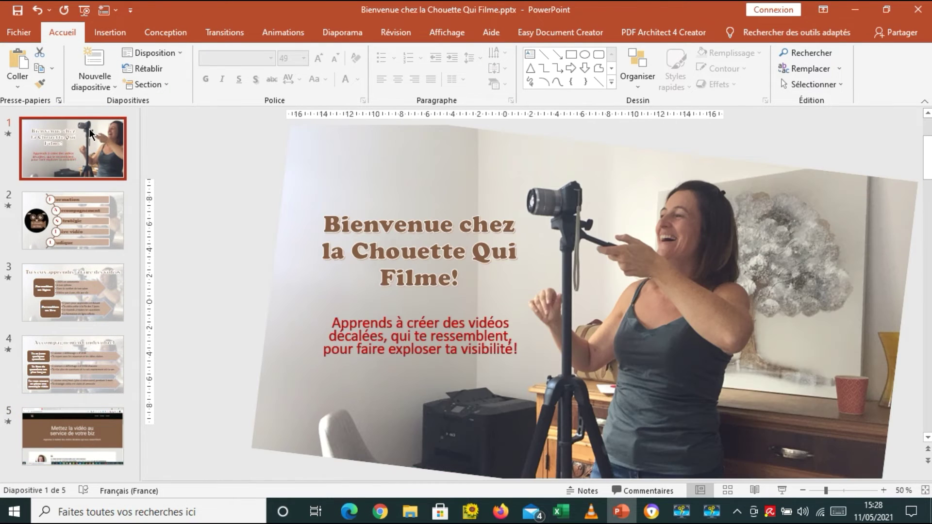
pyautogui.click(344, 33)
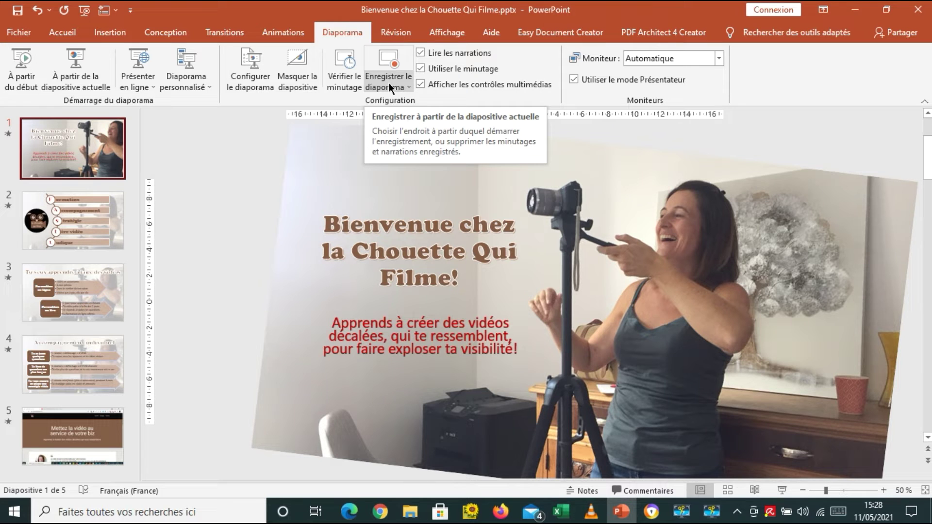
# Record the slideshow from the beginning with timings, animations and narration enabled.
pyautogui.click(389, 85)
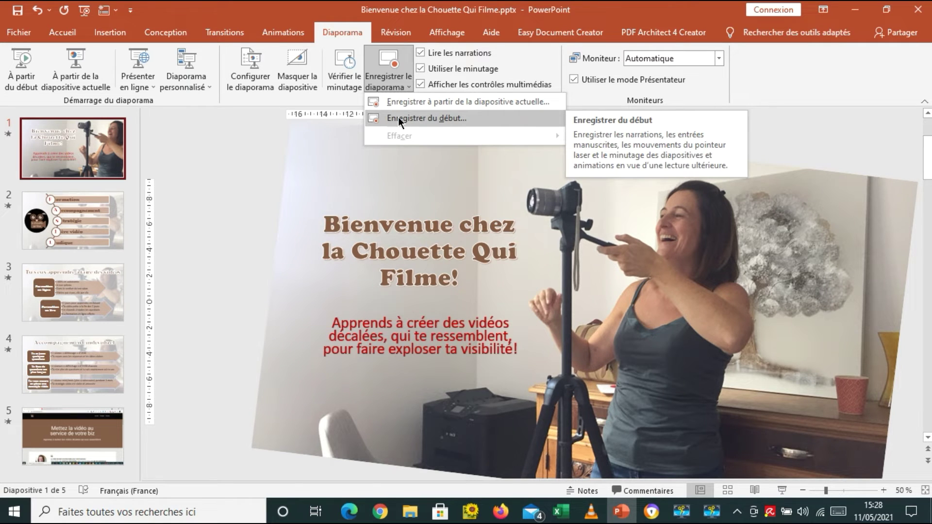
pyautogui.click(398, 117)
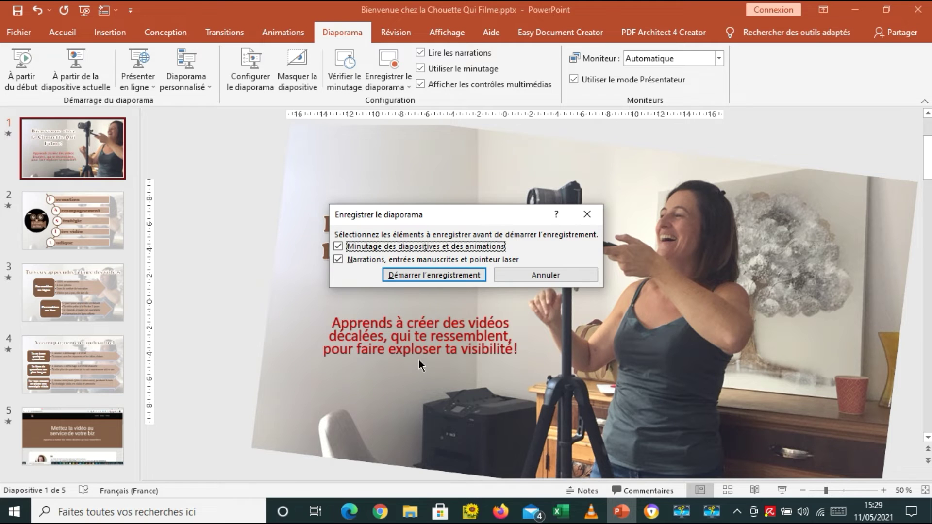
pyautogui.click(418, 274)
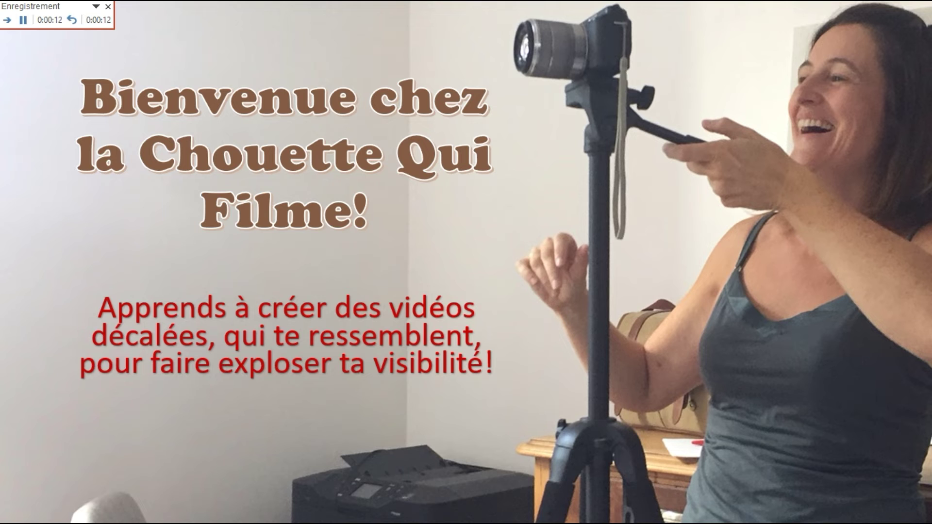
# Advance to the next slide while recording the narration.
pyautogui.press('Right')
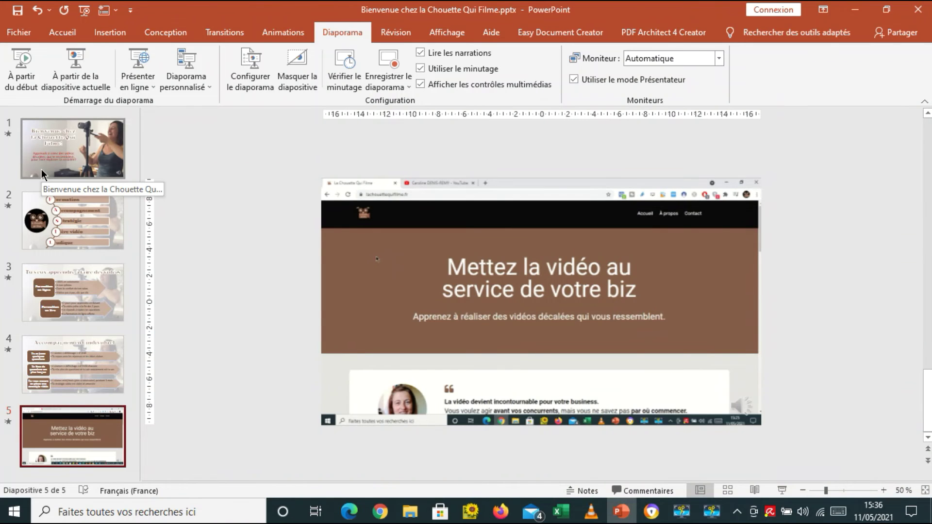
pyautogui.click(42, 170)
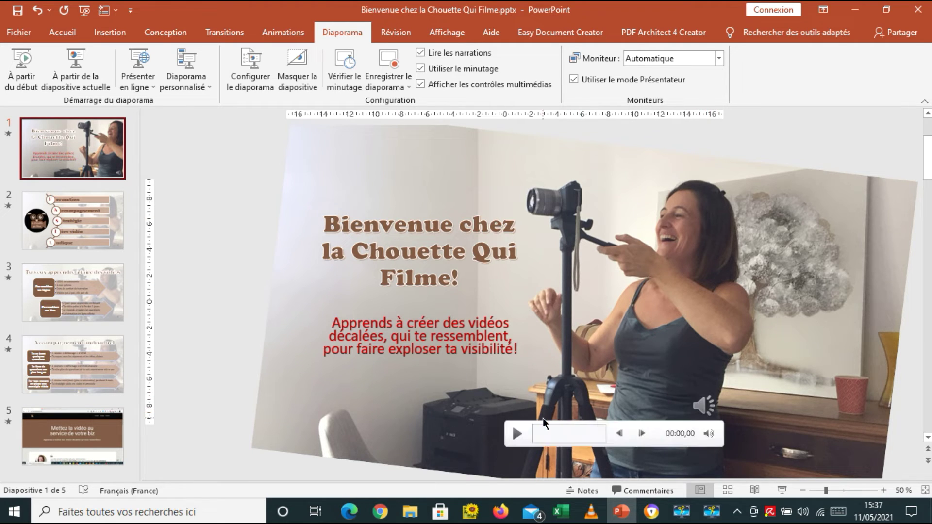
pyautogui.click(92, 243)
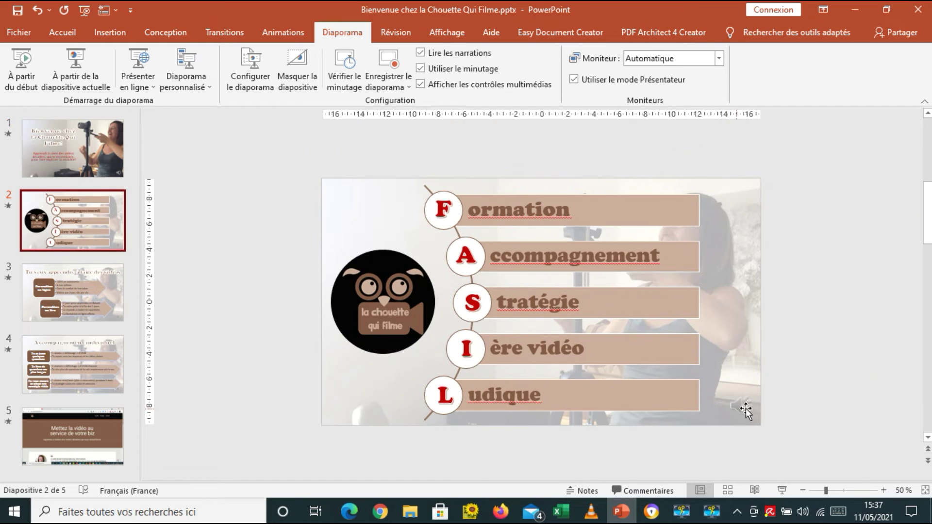
pyautogui.click(112, 294)
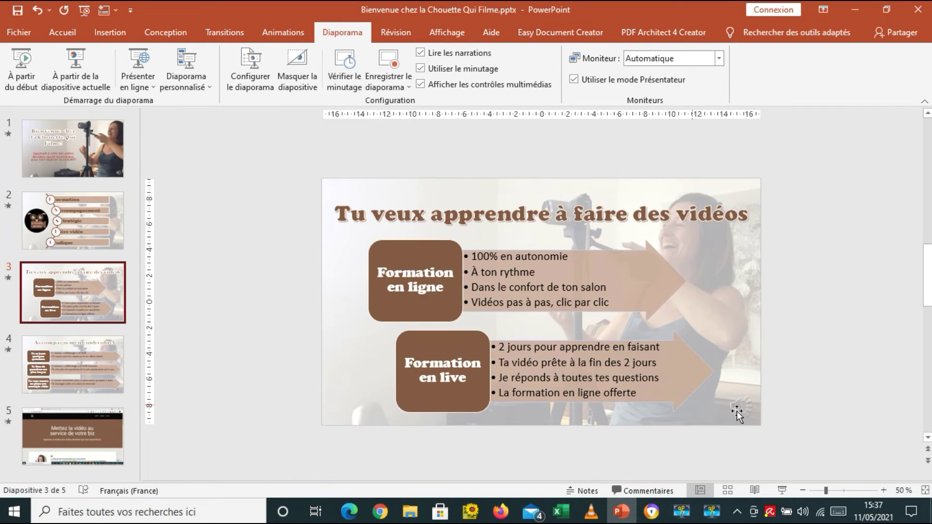
pyautogui.click(117, 345)
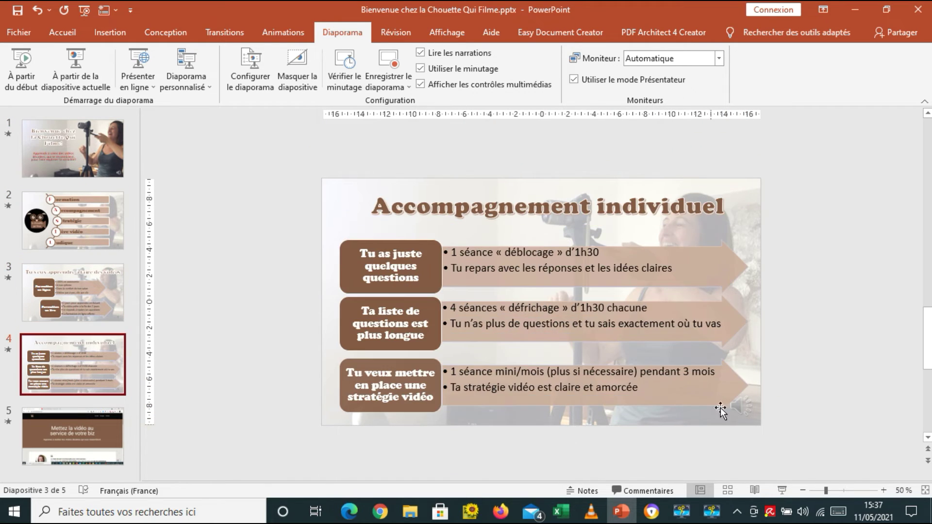
pyautogui.click(112, 434)
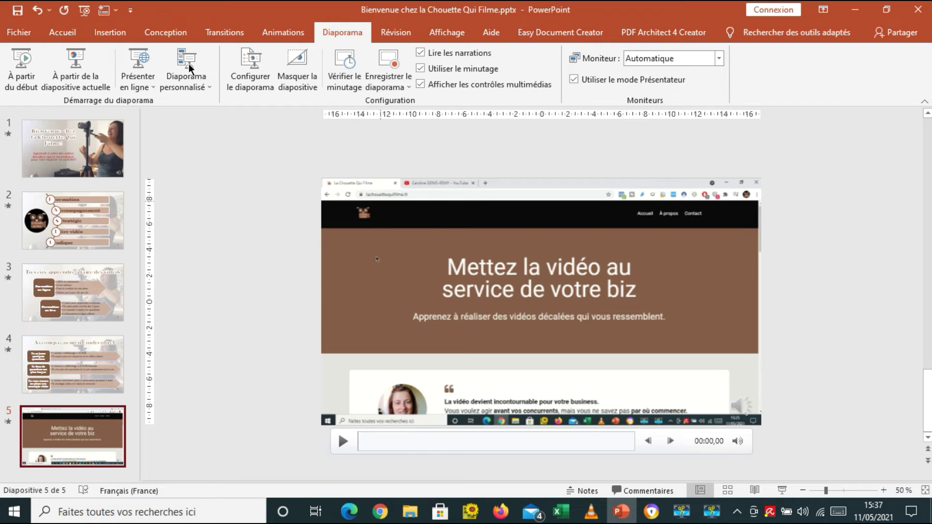
# Check the recorded 'Après' advance timing on all five slides, then go to the File backstage.
pyautogui.click(225, 32)
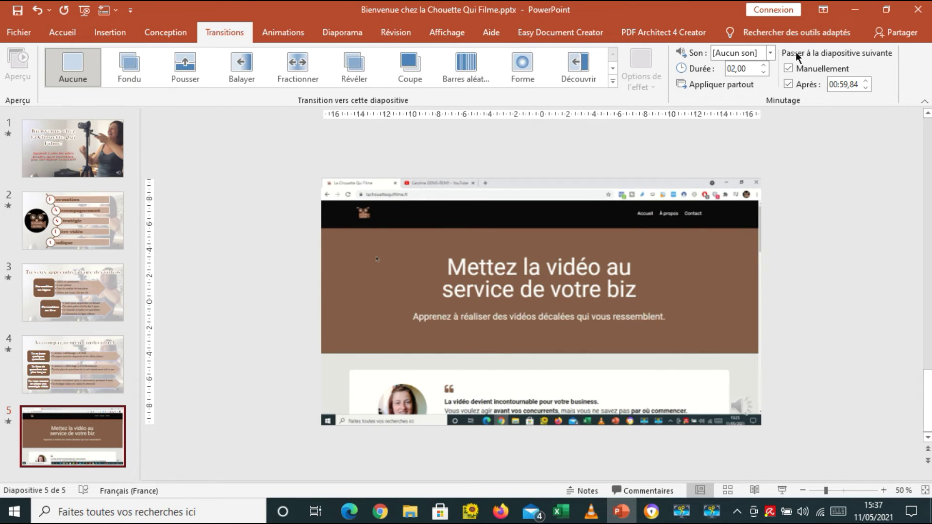
pyautogui.click(111, 357)
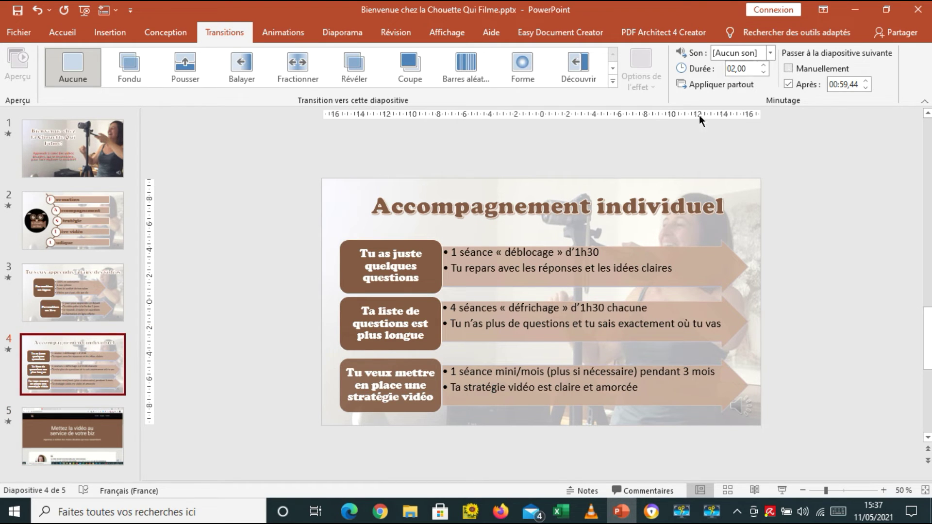
pyautogui.click(55, 318)
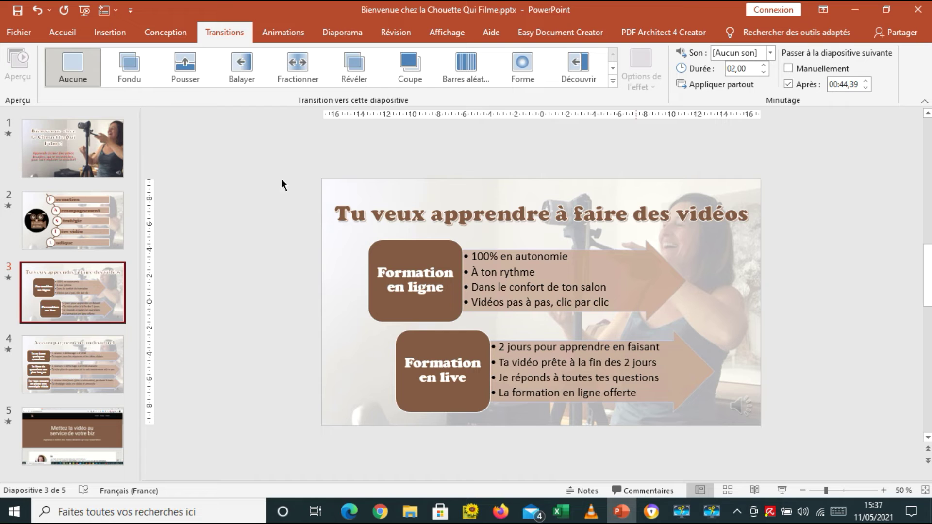
pyautogui.click(49, 234)
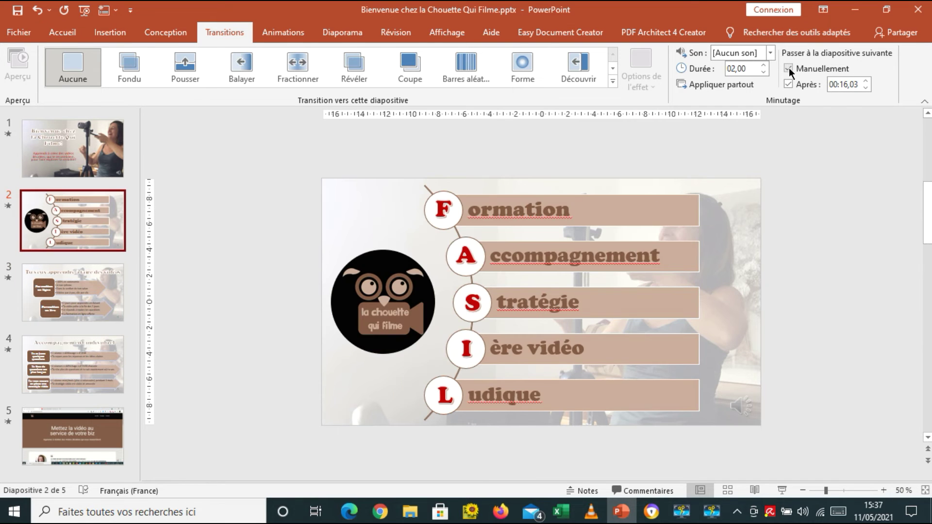
pyautogui.click(107, 153)
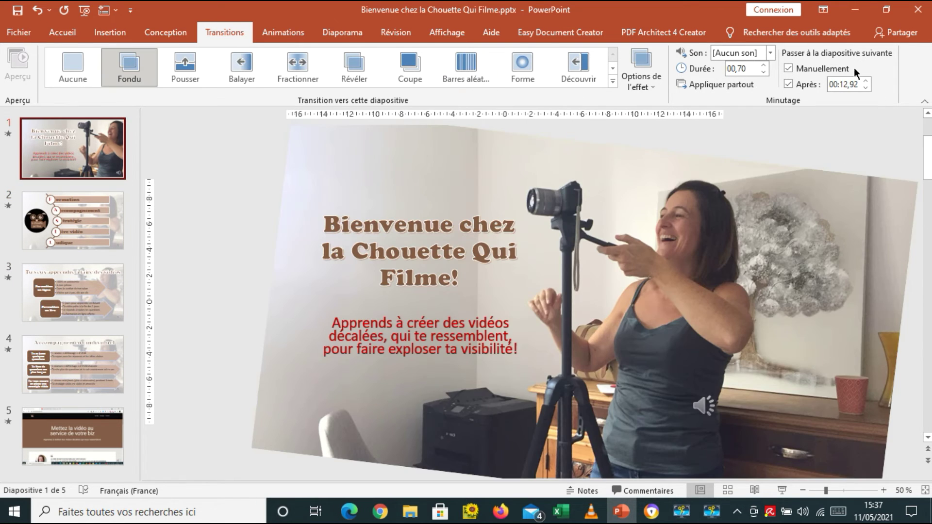
pyautogui.click(67, 432)
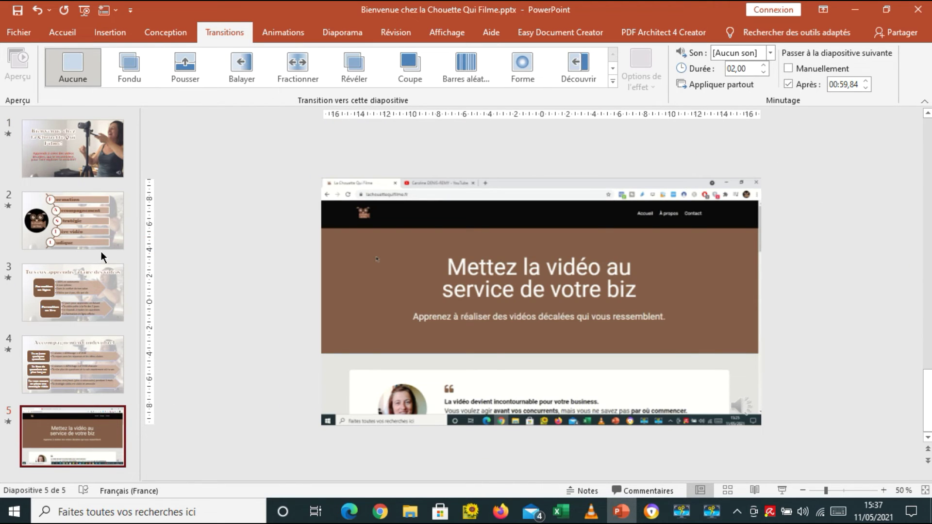
pyautogui.click(21, 32)
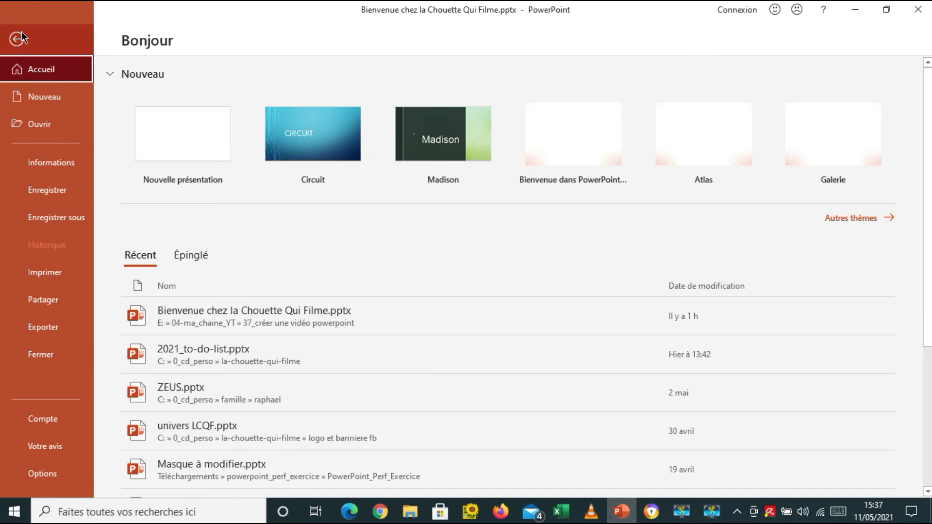
# Set up Export > Create a Video at Full HD (1080p) using recorded timings and narrations.
pyautogui.click(40, 328)
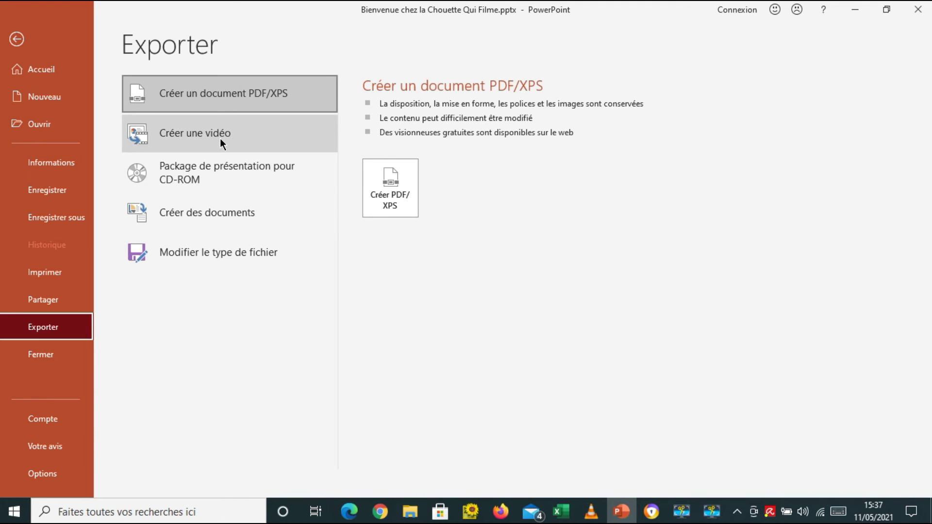
pyautogui.click(179, 136)
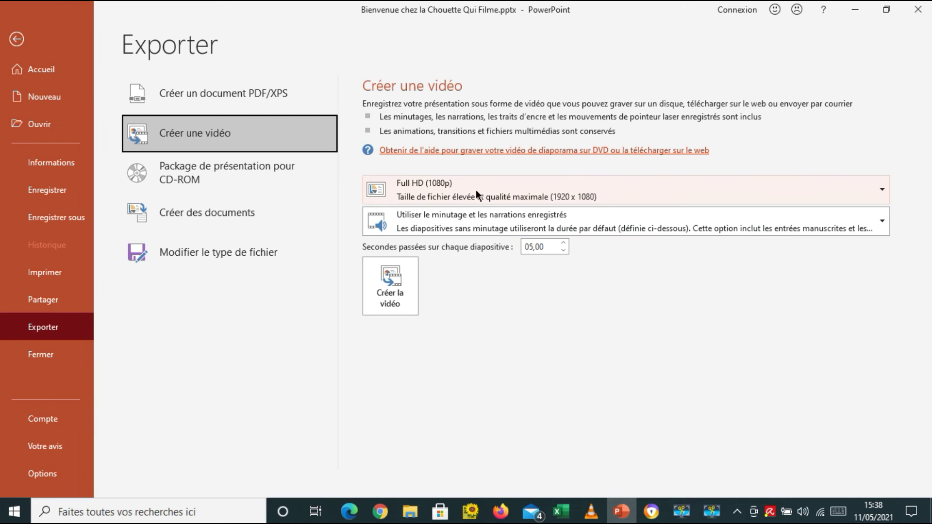
pyautogui.click(882, 191)
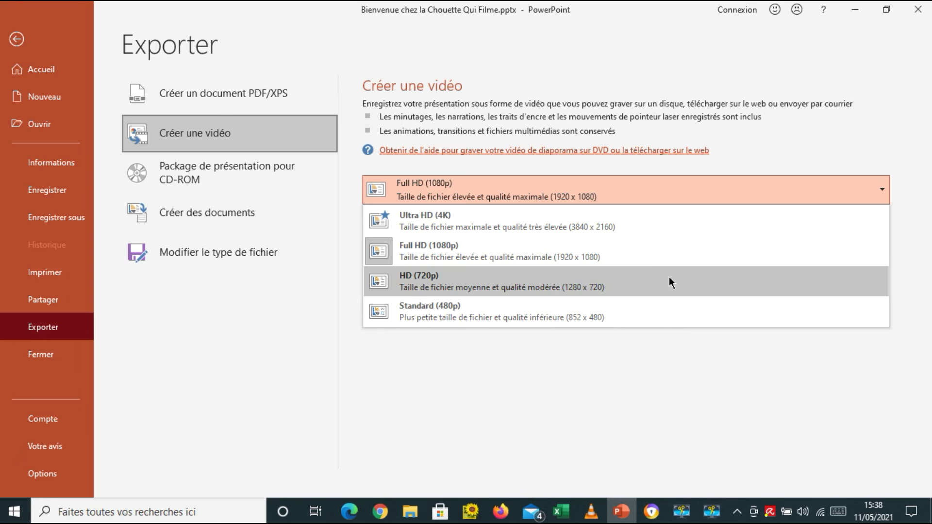
pyautogui.click(453, 252)
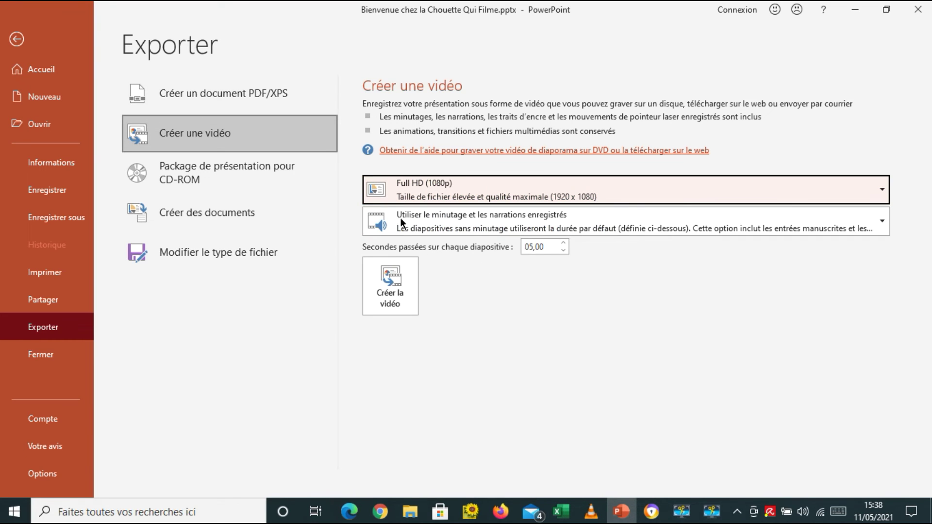